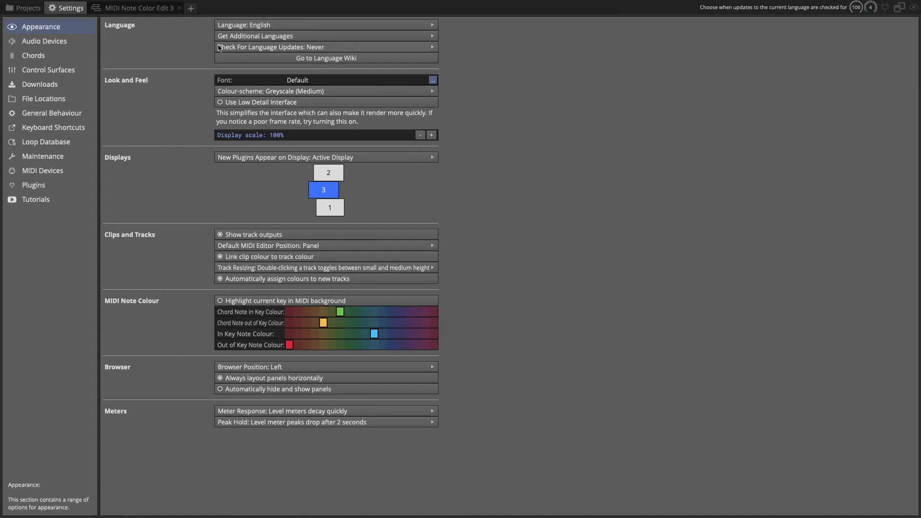
# Return to the edit's tracks, enlarge the tempo track and select the bar 1 key marker
pyautogui.click(159, 8)
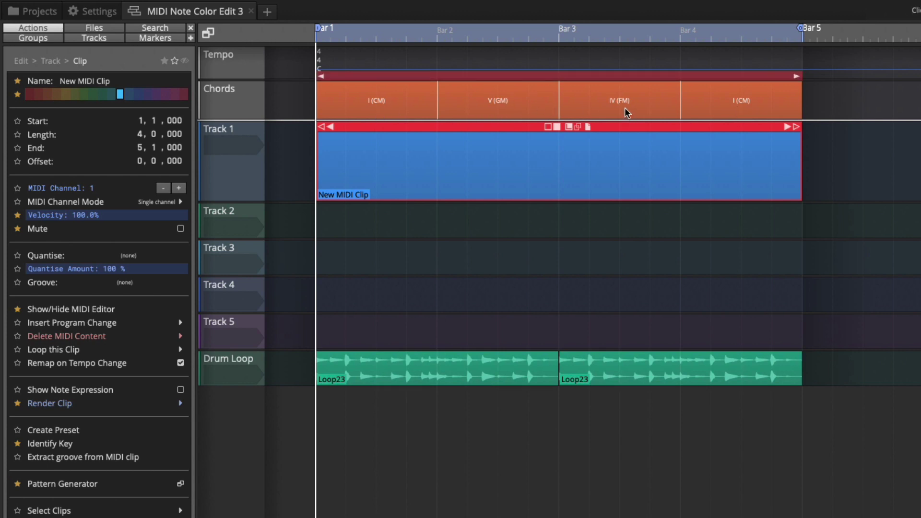
pyautogui.click(484, 75)
pyautogui.moveTo(262, 80); pyautogui.dragTo(263, 103)
pyautogui.click(322, 80)
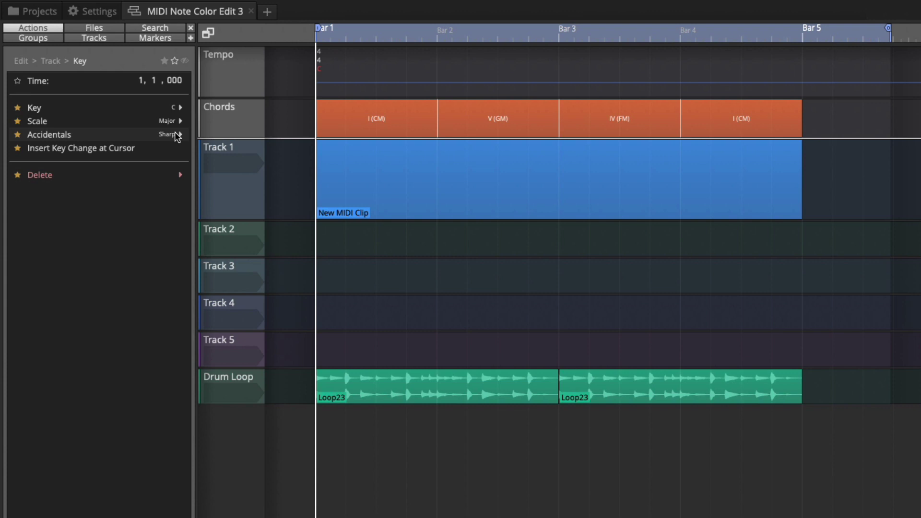
pyautogui.moveTo(410, 160)
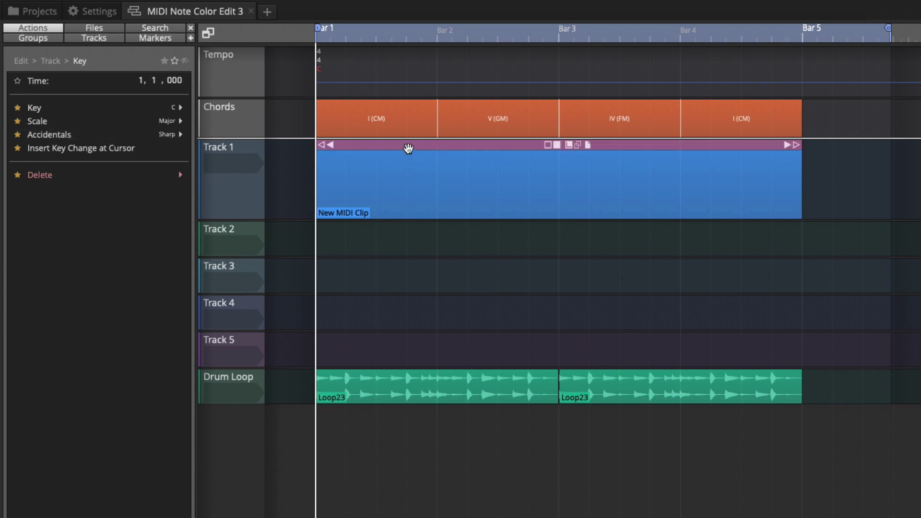
# Open the MIDI clip, draw a one-bar C3 note at bar 1 and play it
pyautogui.doubleClick(408, 148)
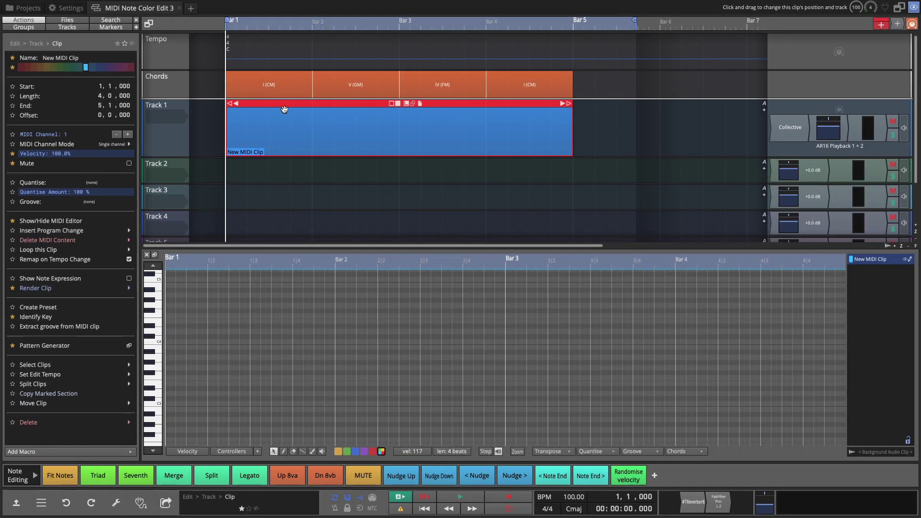
pyautogui.keyDown('shift'); pyautogui.click(267, 90); pyautogui.keyUp('shift')
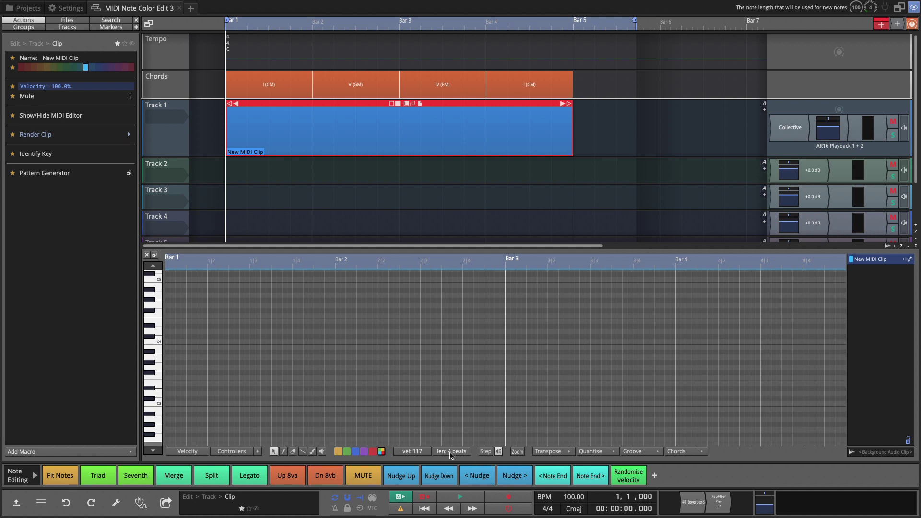
pyautogui.click(283, 451)
pyautogui.click(173, 405)
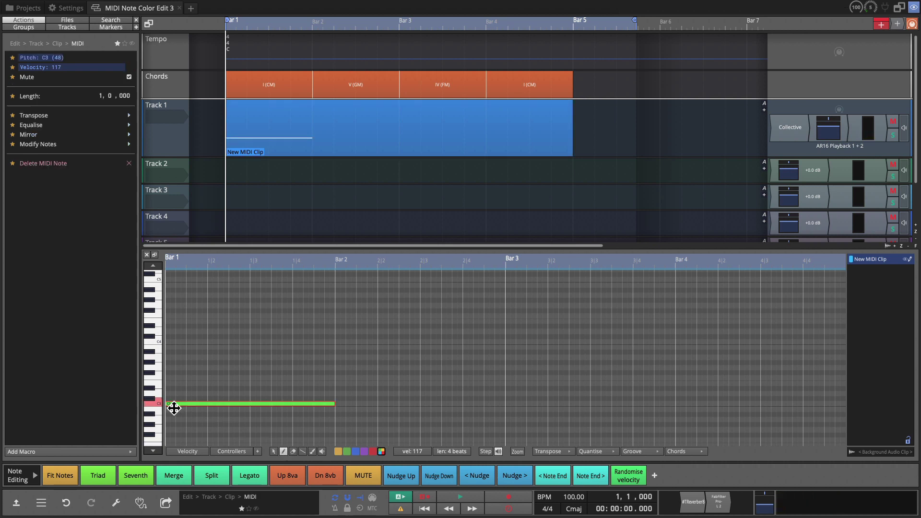
pyautogui.press('space')
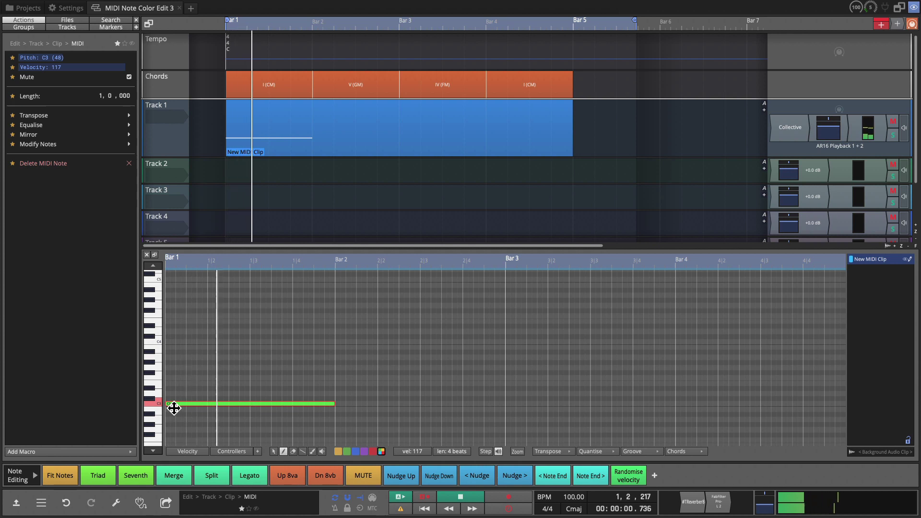
pyautogui.press('space')
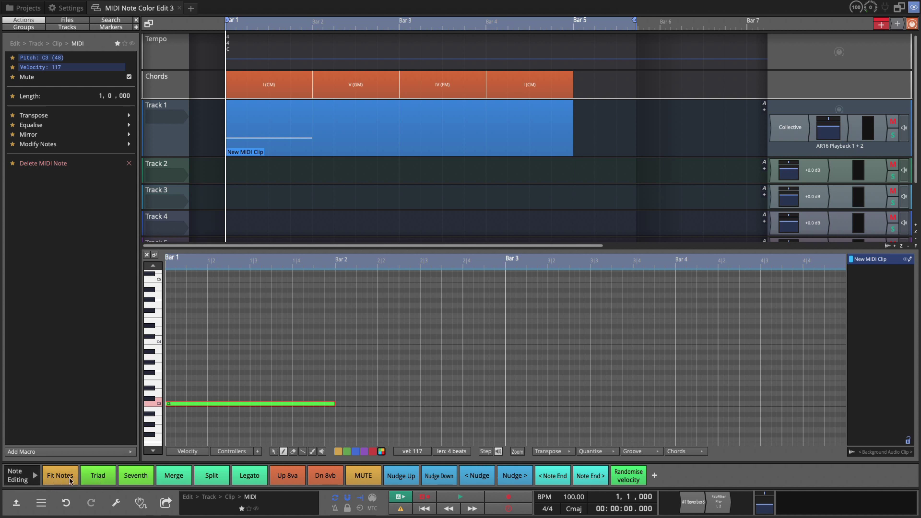
# Build a C3–E3–G3 triad on the bar 1 note and play it twice
pyautogui.click(99, 477)
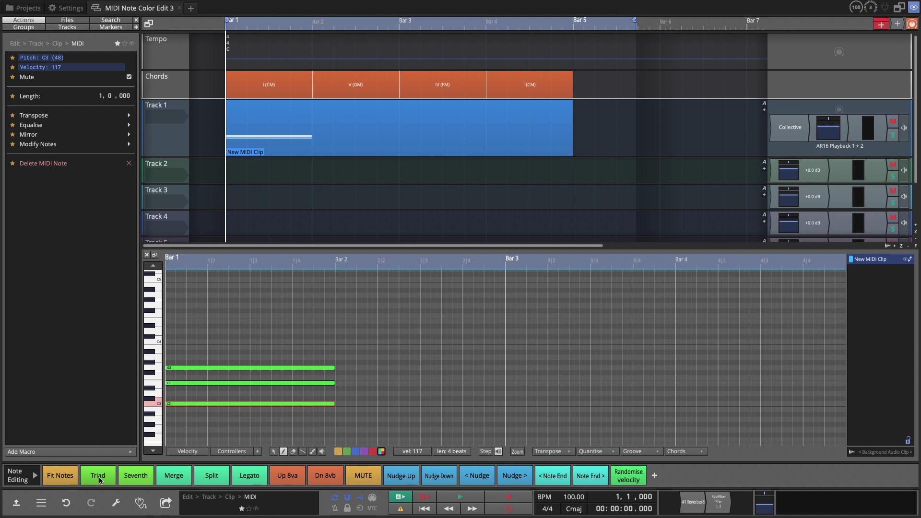
pyautogui.press('space')
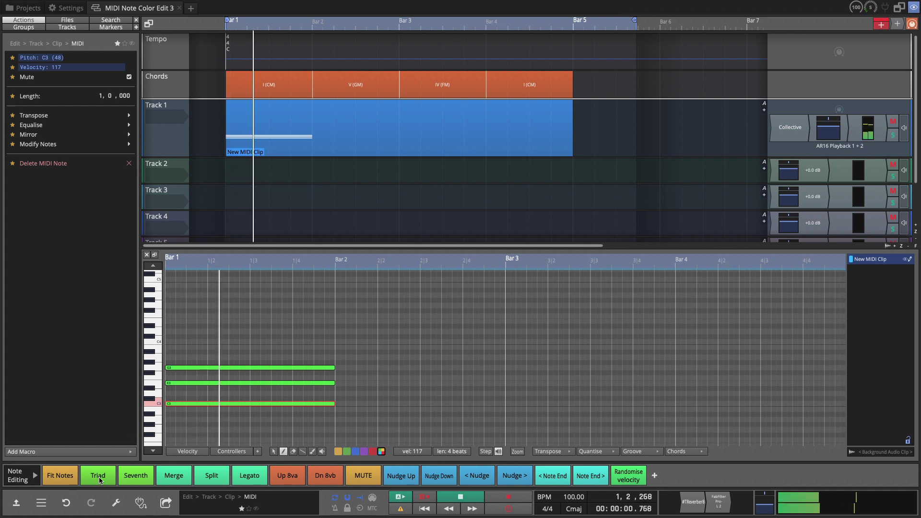
pyautogui.press('space')
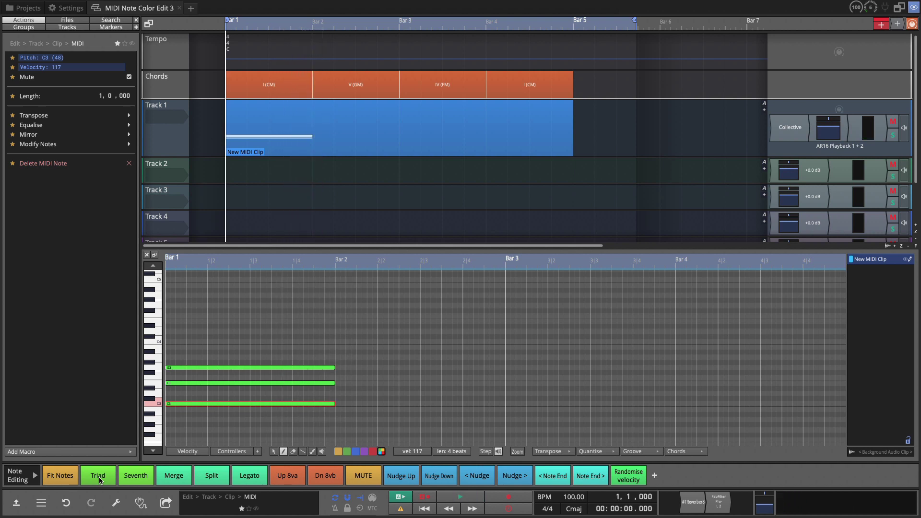
pyautogui.press('space')
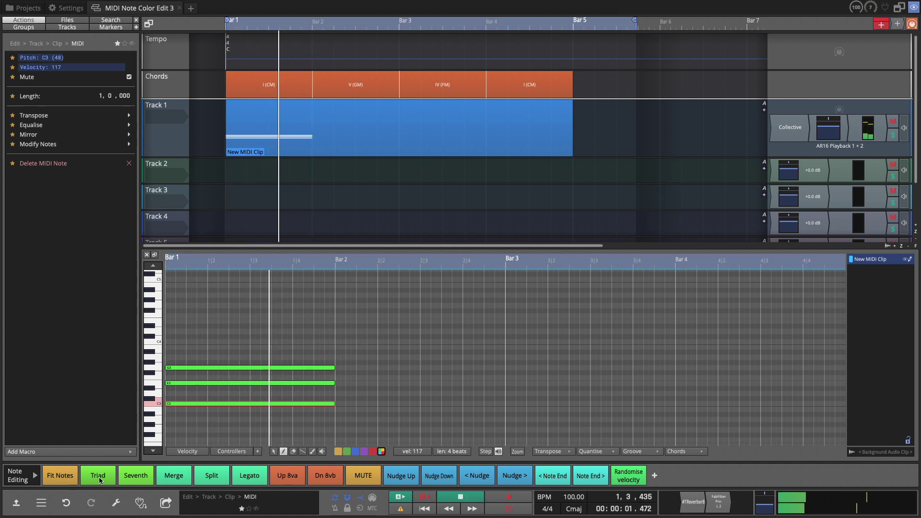
pyautogui.press('space')
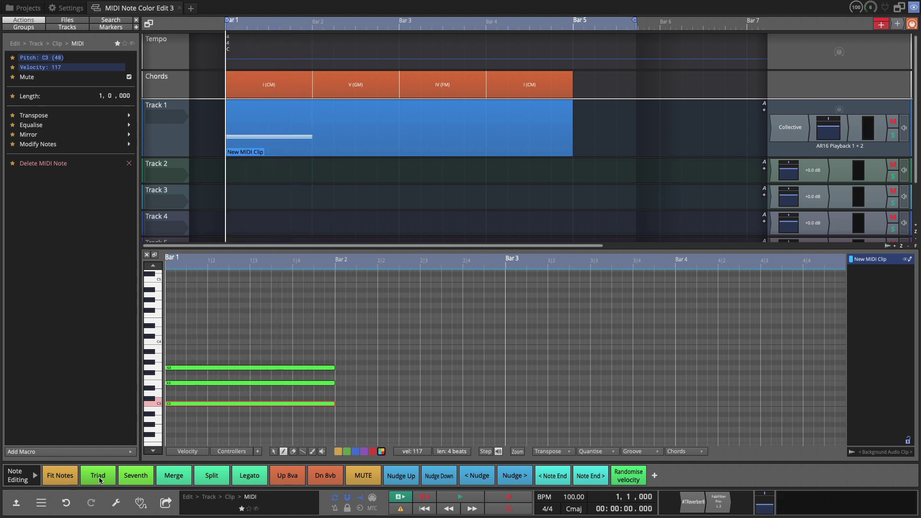
# Try lowering E3 to D#3, play the altered chord, then undo back to E3
pyautogui.click(189, 383)
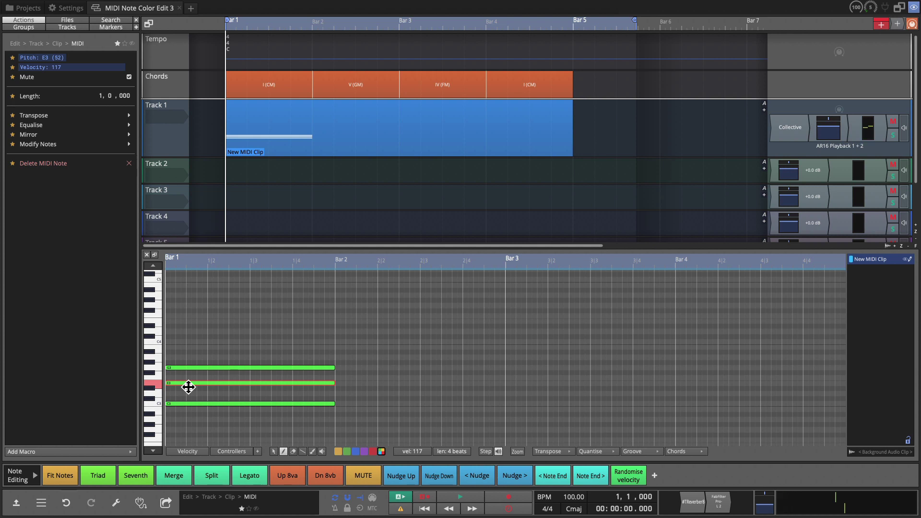
pyautogui.moveTo(188, 387); pyautogui.dragTo(189, 392)
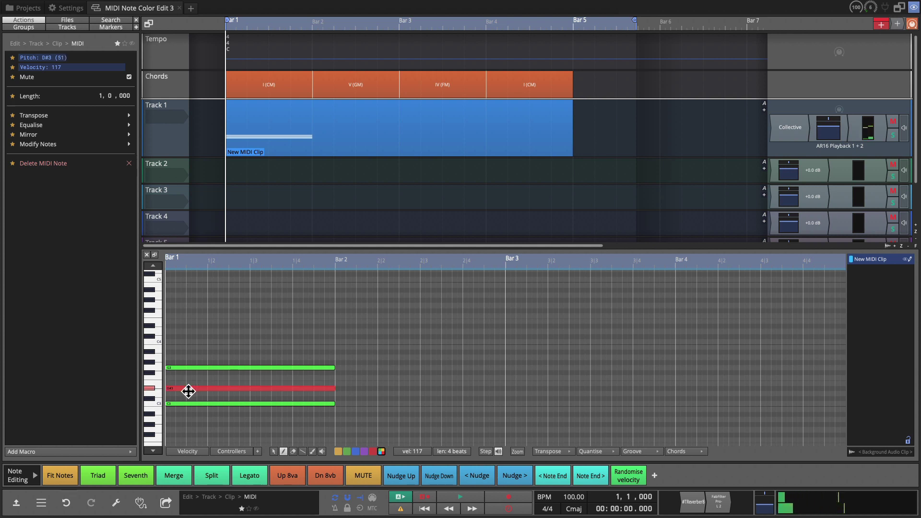
pyautogui.press('space')
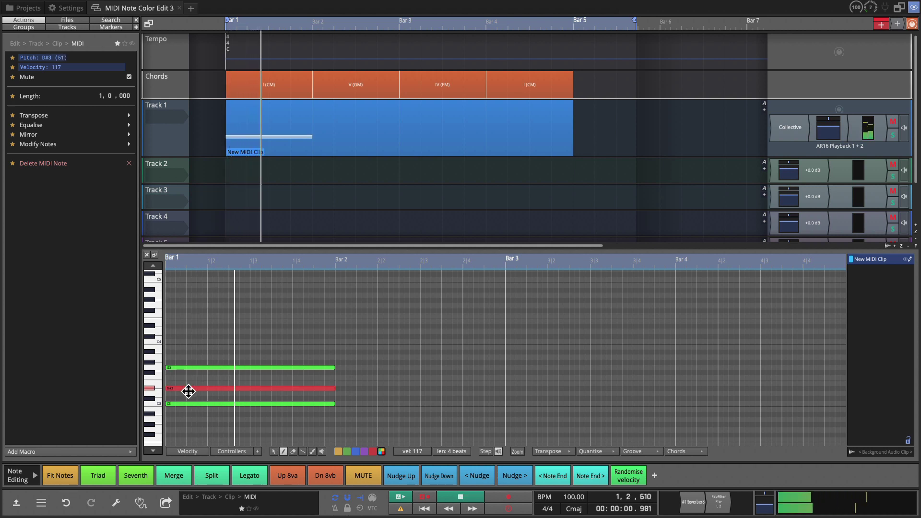
pyautogui.press('space')
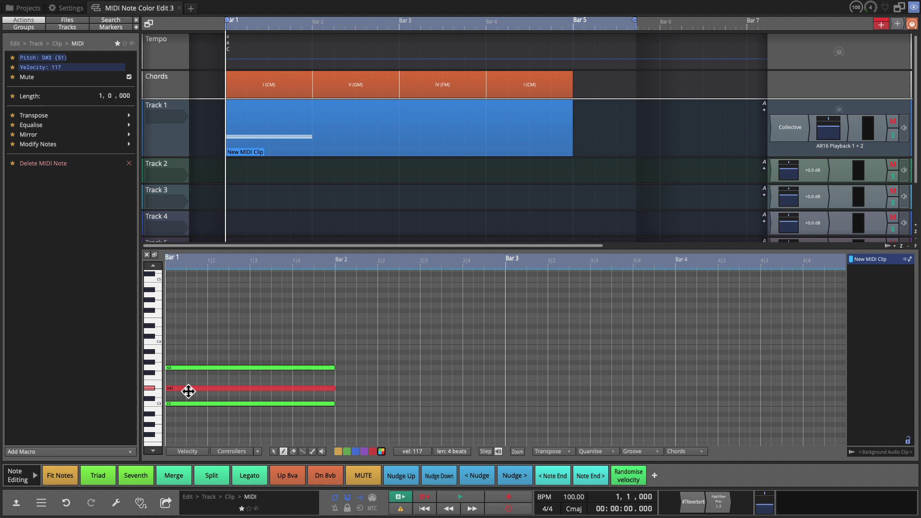
pyautogui.hotkey('ctrl', 'z')
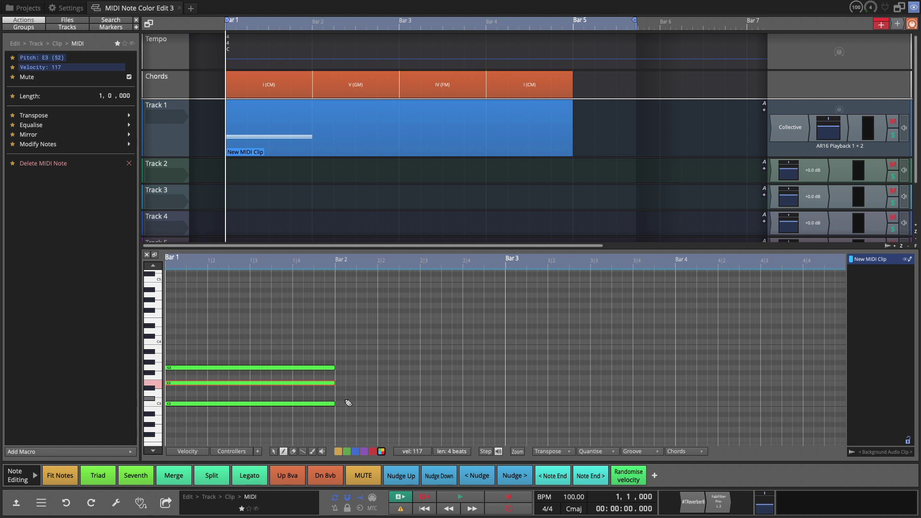
# Draw a one-bar G3 note in bar 2 and form a G3–B3–D4 chord from it
pyautogui.click(341, 368)
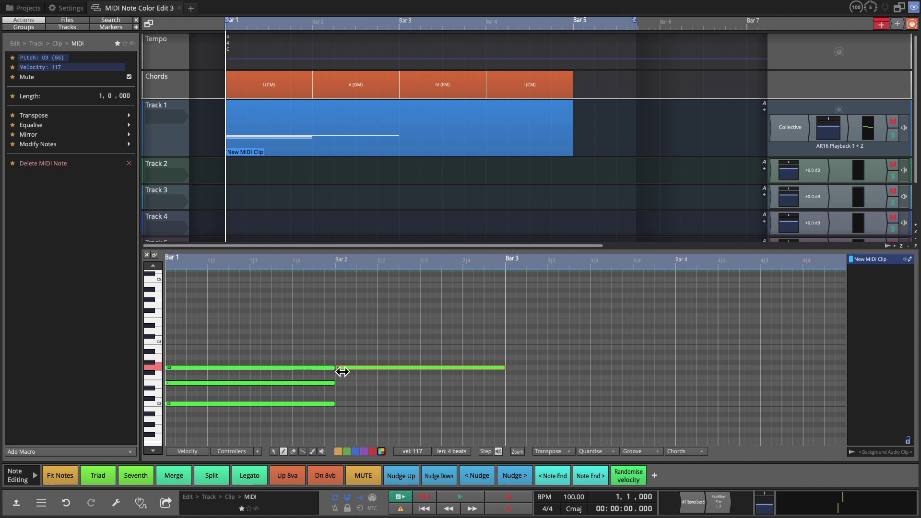
pyautogui.click(99, 476)
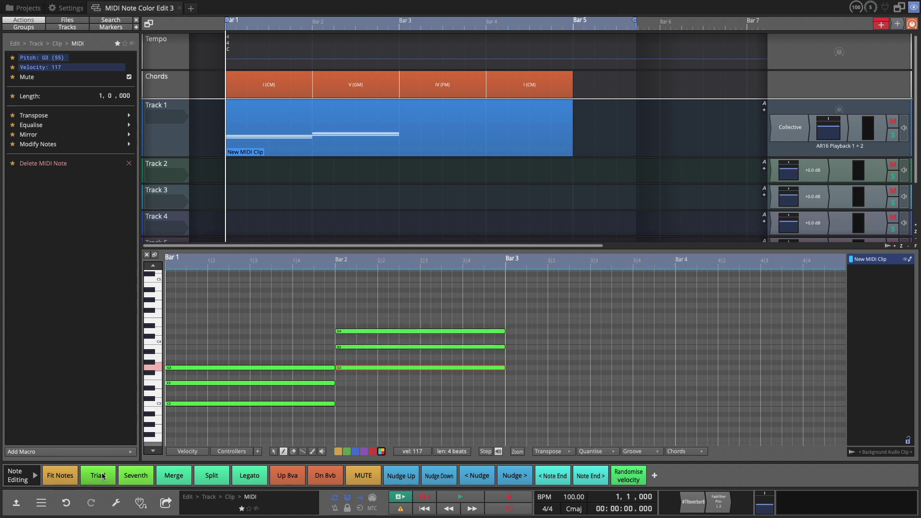
pyautogui.hotkey('ctrl', 'z')
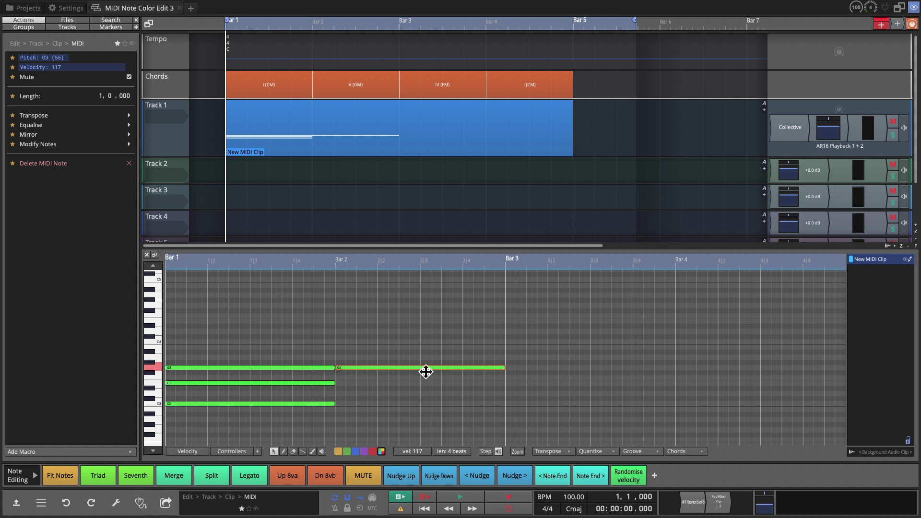
pyautogui.moveTo(426, 372); pyautogui.dragTo(432, 333)
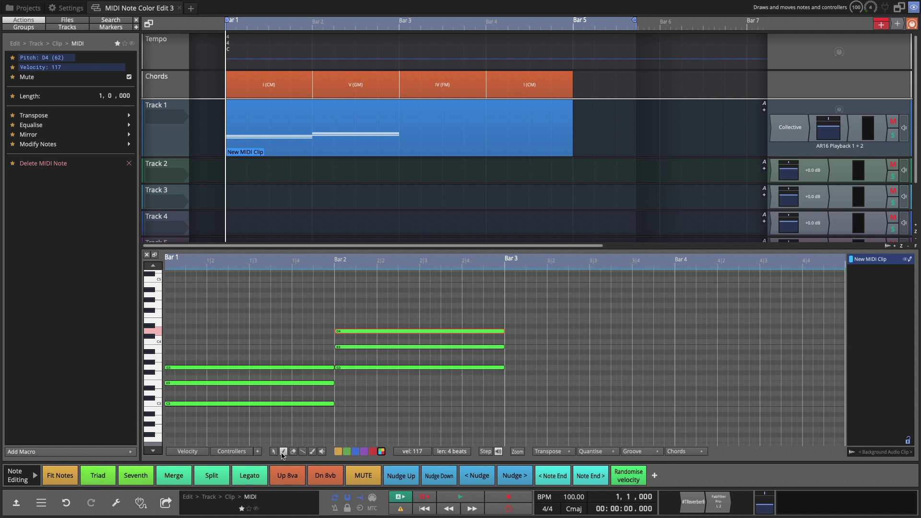
# Draw a one-bar F3 note in bar 3 and build an F3–A3–C4 triad on it
pyautogui.click(515, 381)
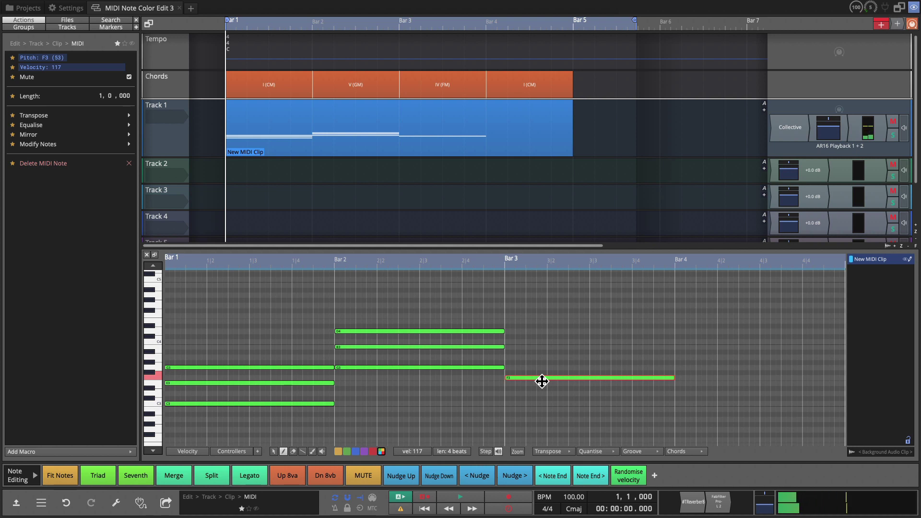
pyautogui.click(541, 385)
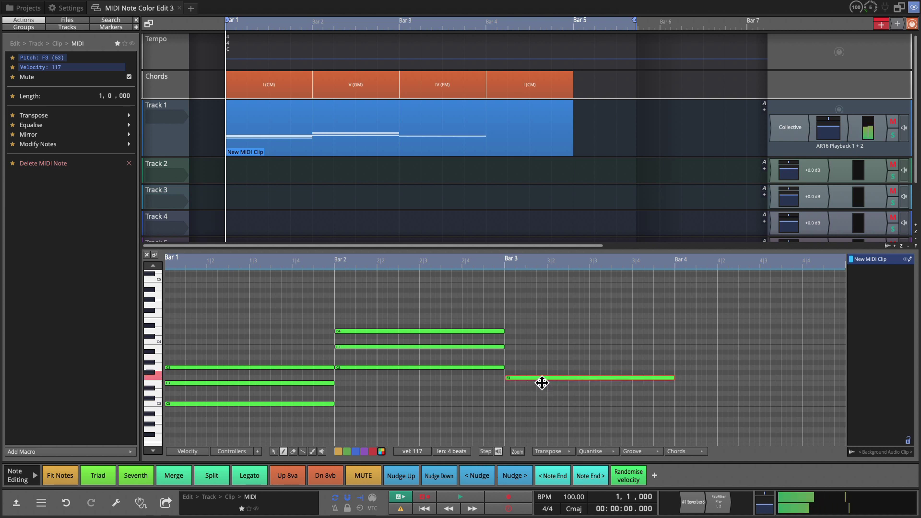
pyautogui.click(108, 481)
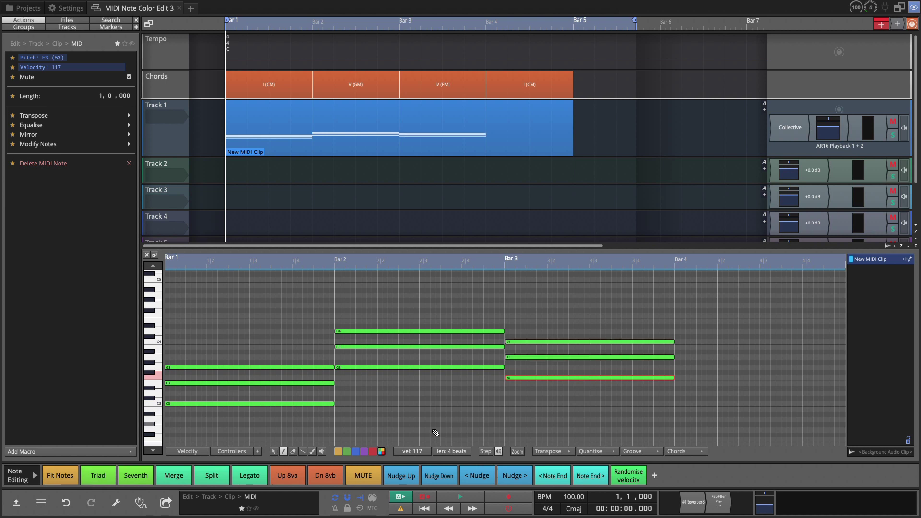
# Duplicate the bar 3 chord into bar 4 and lower it to C3, E3 and G3
pyautogui.click(274, 451)
pyautogui.moveTo(602, 316); pyautogui.dragTo(657, 415)
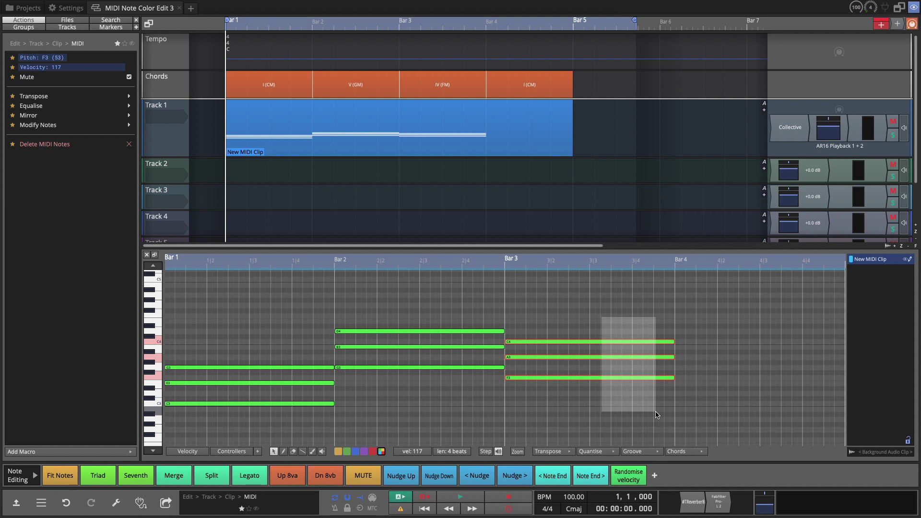
pyautogui.hotkey('ctrl', 'd')
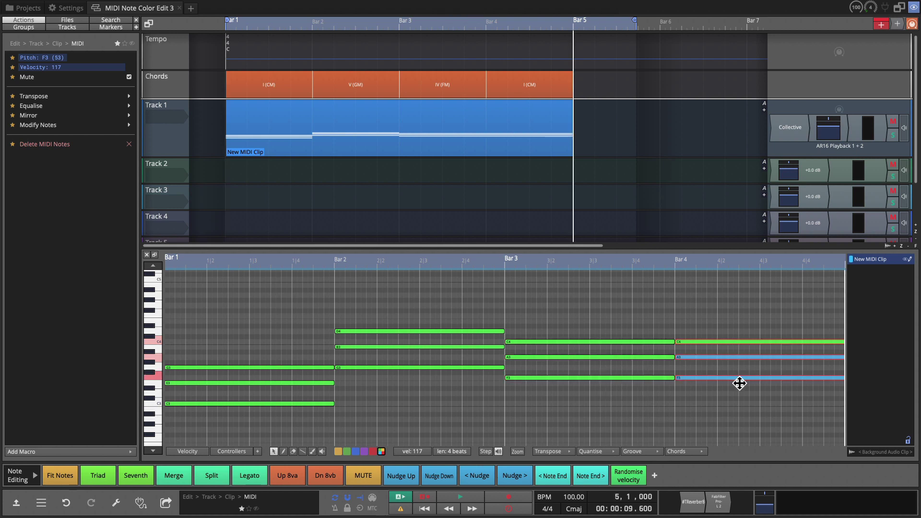
pyautogui.moveTo(739, 383); pyautogui.dragTo(741, 406)
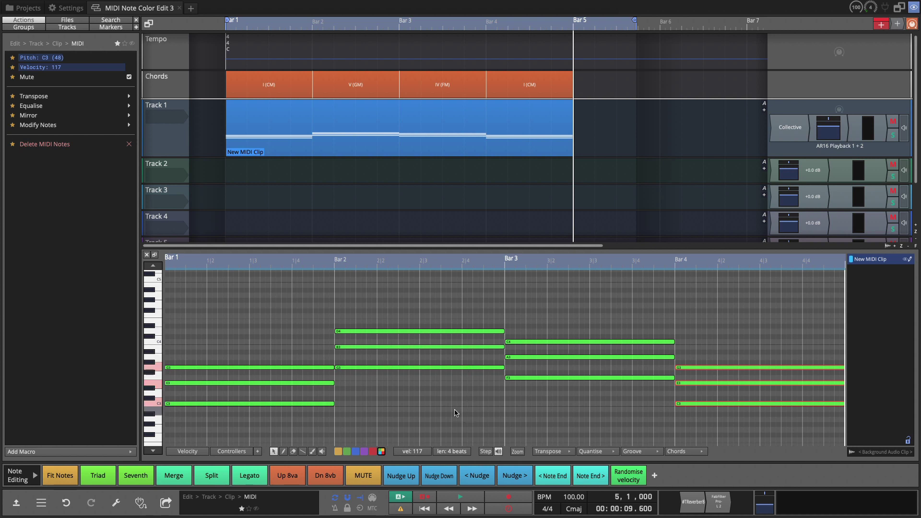
pyautogui.click(534, 103)
pyautogui.press('space')
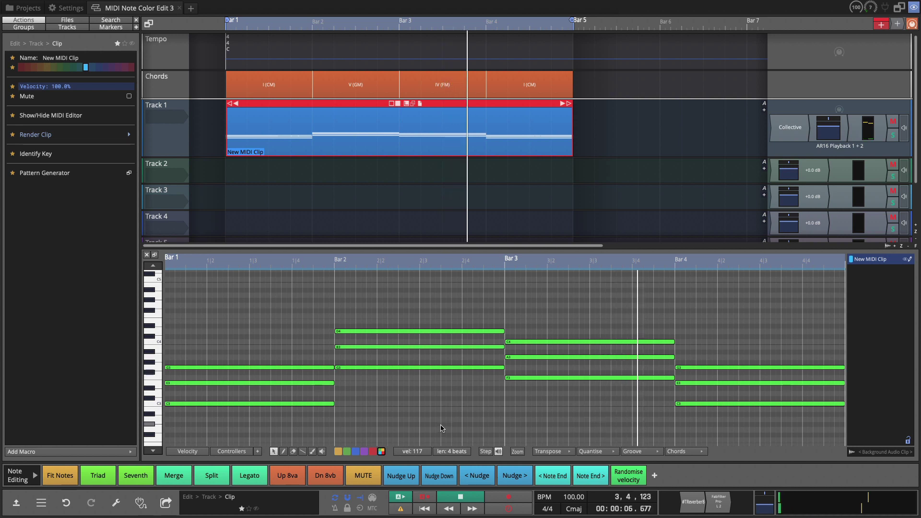
pyautogui.press('End')
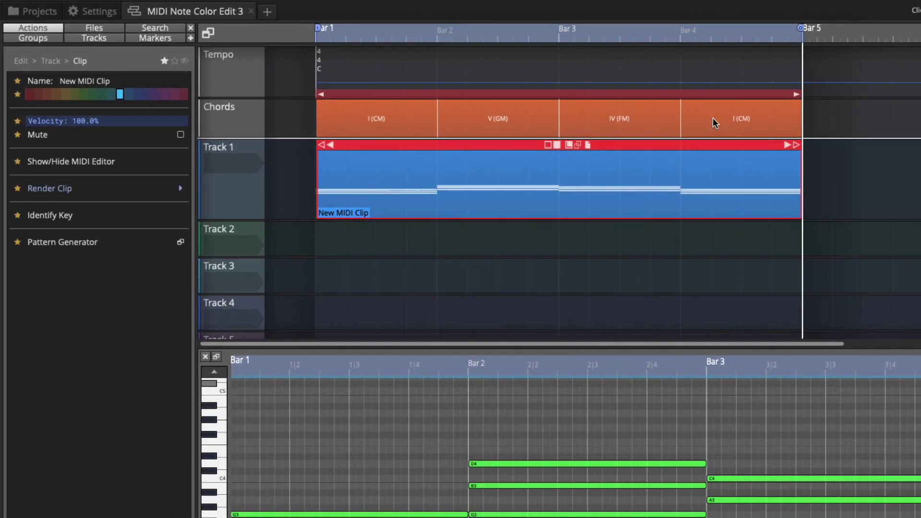
# Split bar 3 of the chord track into two IV (FM) chords and set the last chord to I
pyautogui.click(713, 120)
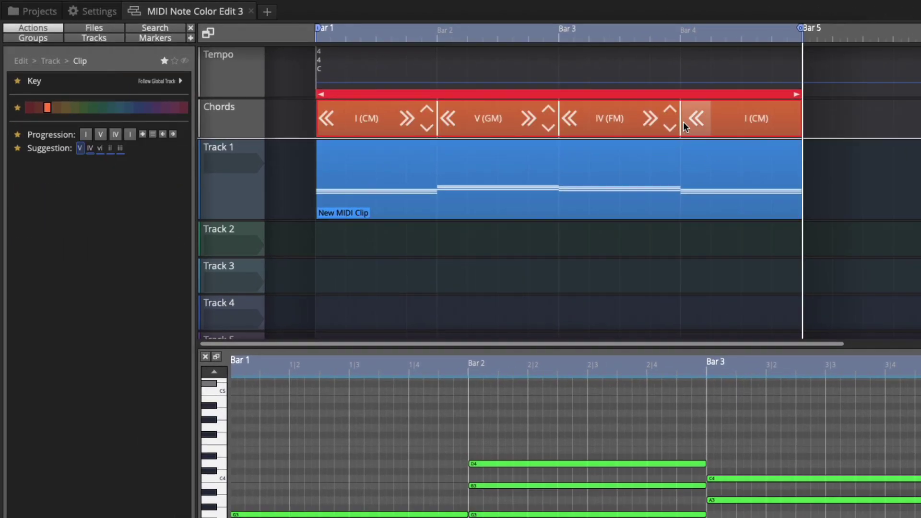
pyautogui.moveTo(683, 127); pyautogui.dragTo(626, 129)
pyautogui.moveTo(798, 126); pyautogui.dragTo(681, 124)
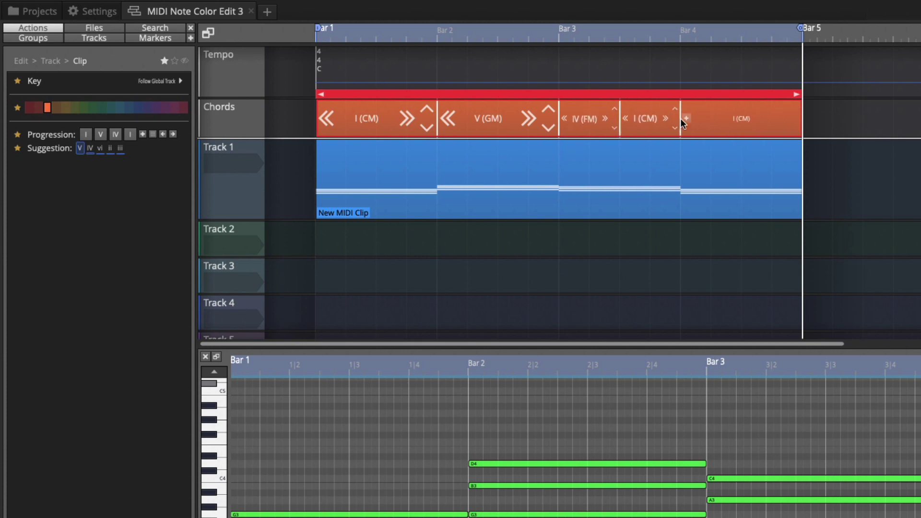
pyautogui.click(654, 122)
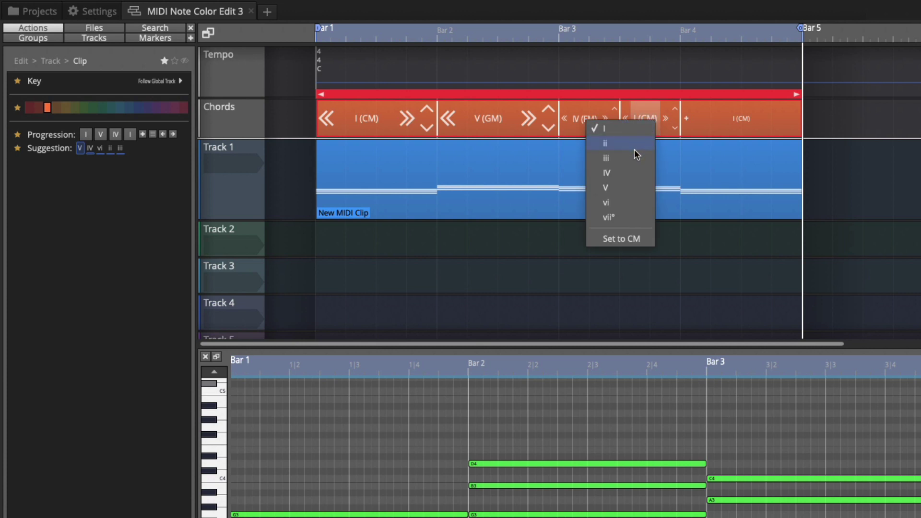
pyautogui.click(629, 171)
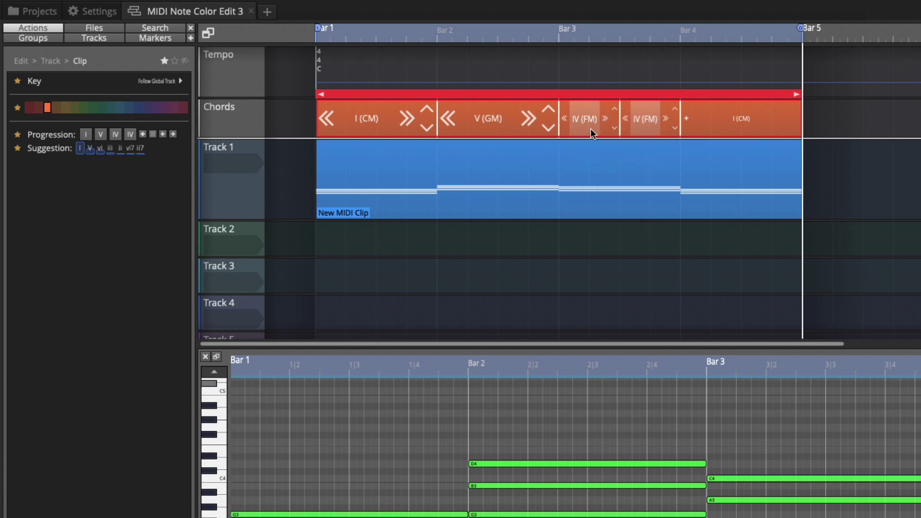
pyautogui.click(687, 118)
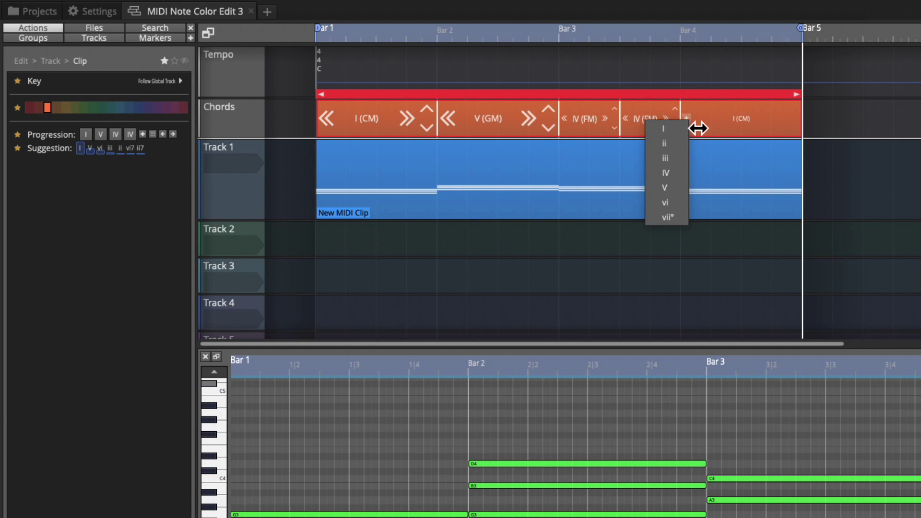
pyautogui.click(681, 128)
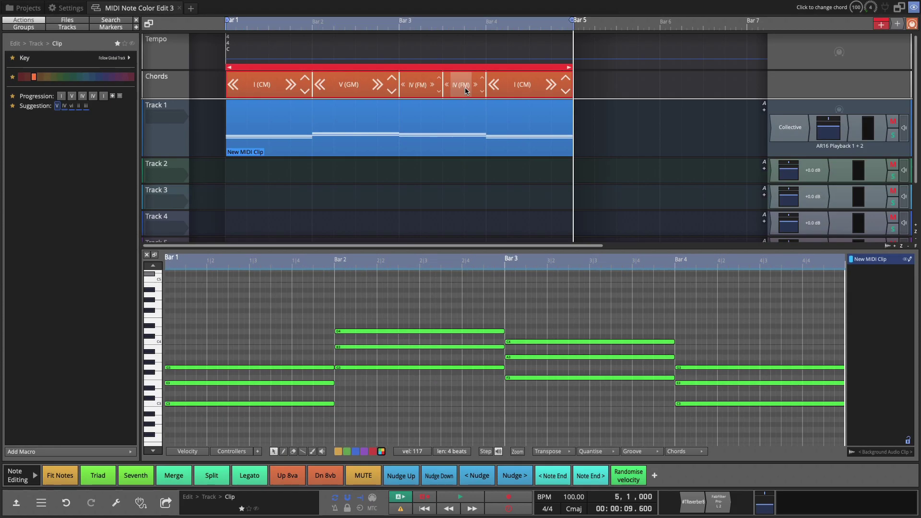
# Change the fourth chord in the chord track to an F minor triad
pyautogui.click(16, 502)
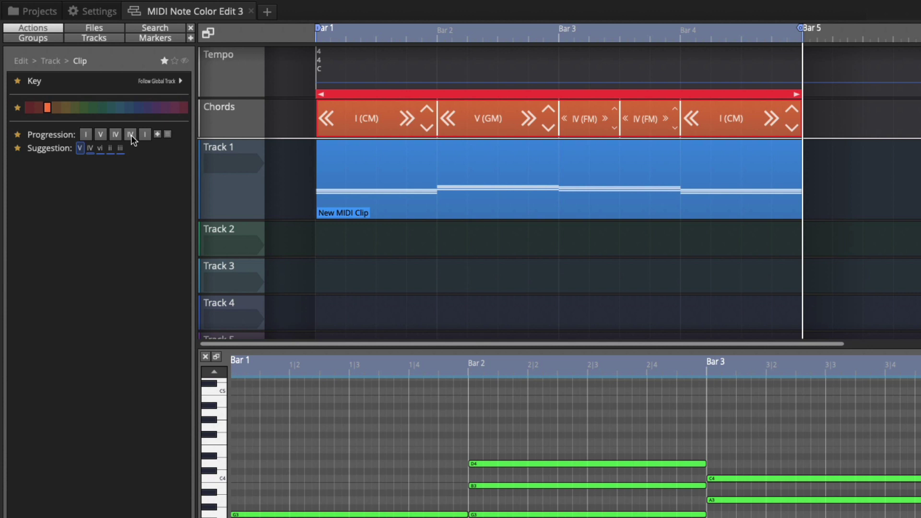
pyautogui.click(130, 134)
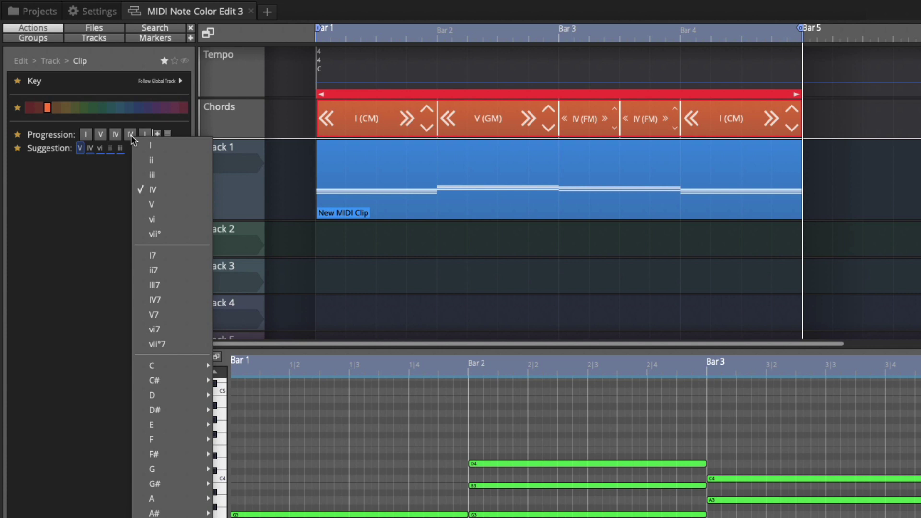
pyautogui.moveTo(159, 439)
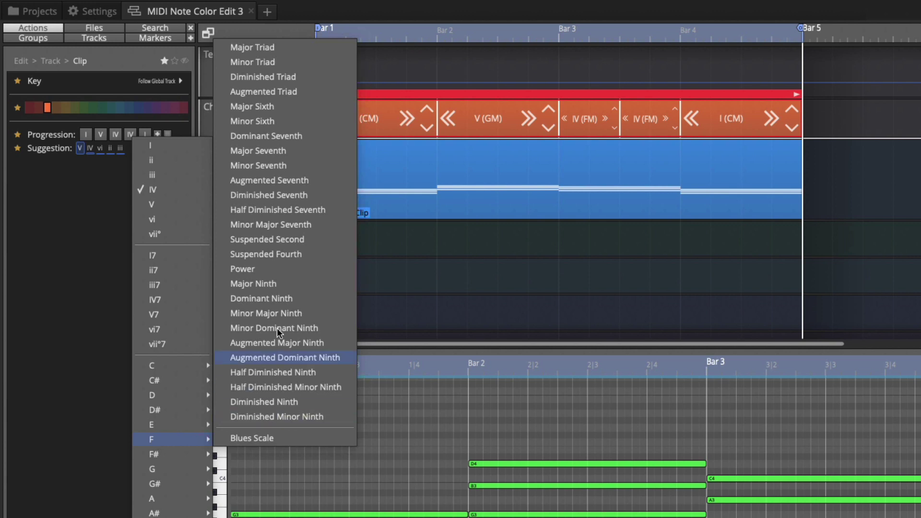
pyautogui.click(285, 61)
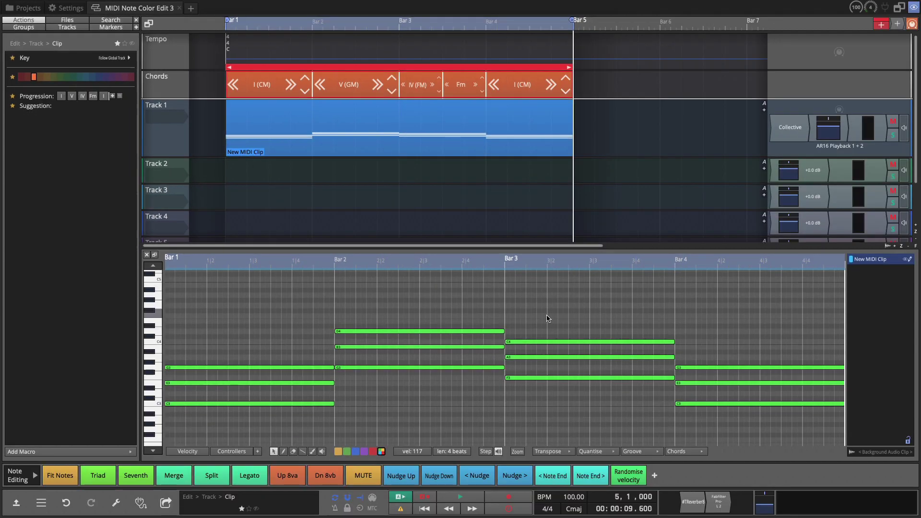
# Select bar 3's F3, A3 and C4 notes and split them at beat 3
pyautogui.moveTo(548, 315); pyautogui.dragTo(586, 364)
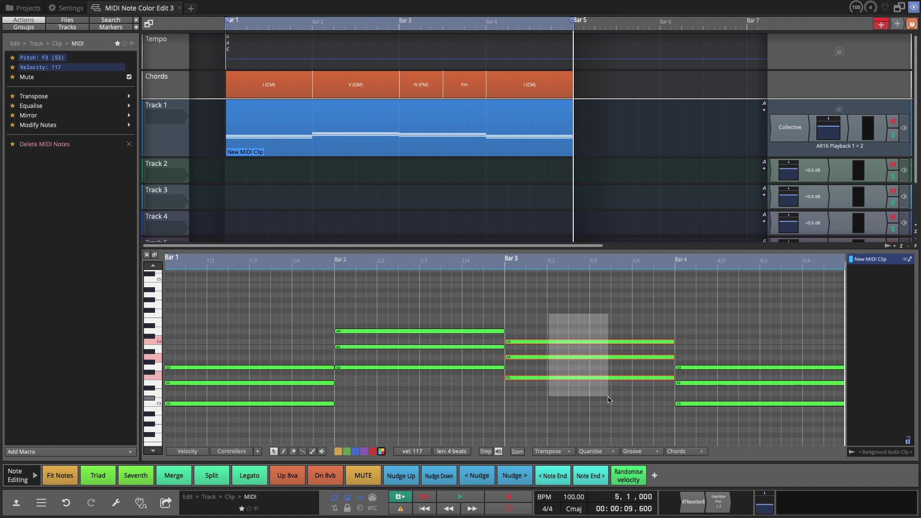
pyautogui.moveTo(608, 400); pyautogui.dragTo(609, 401)
pyautogui.hotkey('ctrl', 'e')
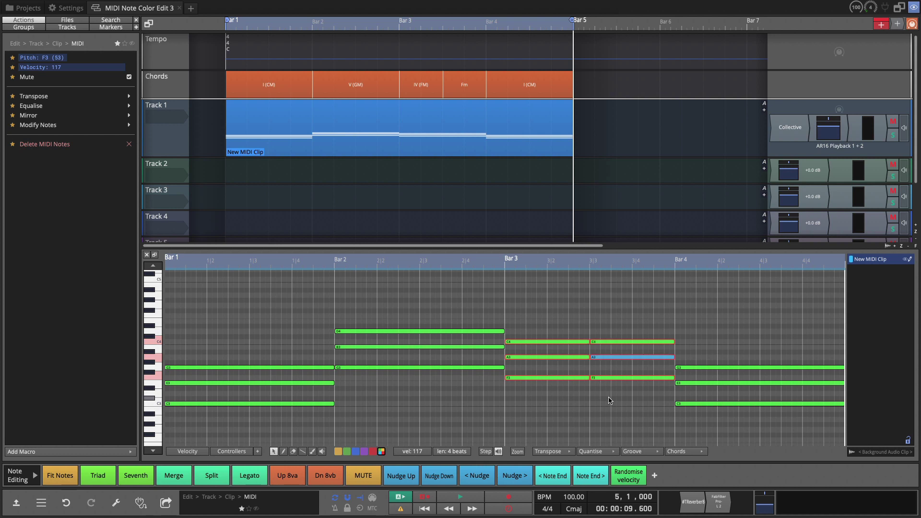
pyautogui.click(578, 327)
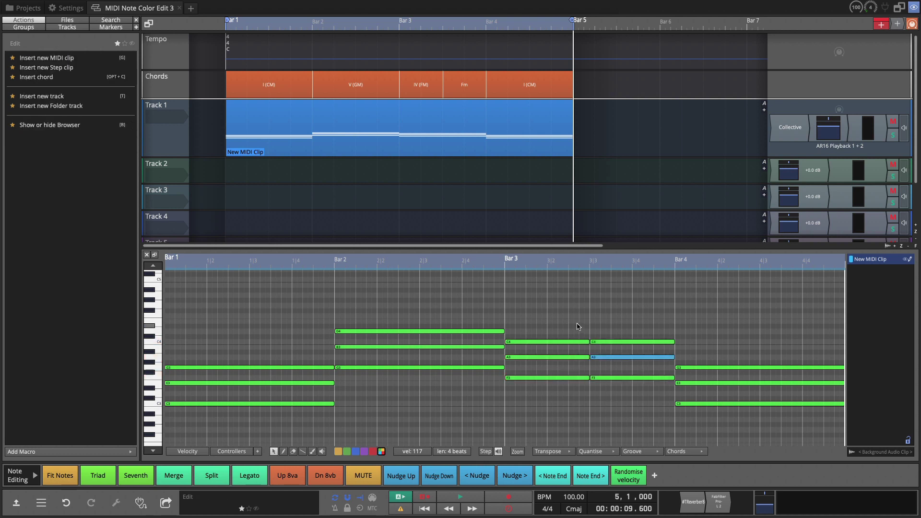
# Lower the second-half A3 in bar 3 to G#3 and play the progression
pyautogui.click(625, 361)
pyautogui.moveTo(625, 360); pyautogui.dragTo(626, 365)
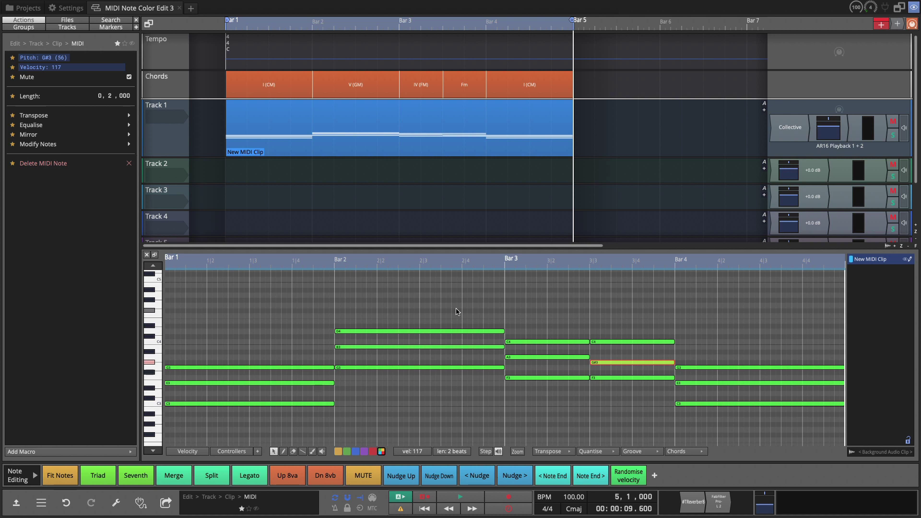
pyautogui.press('space')
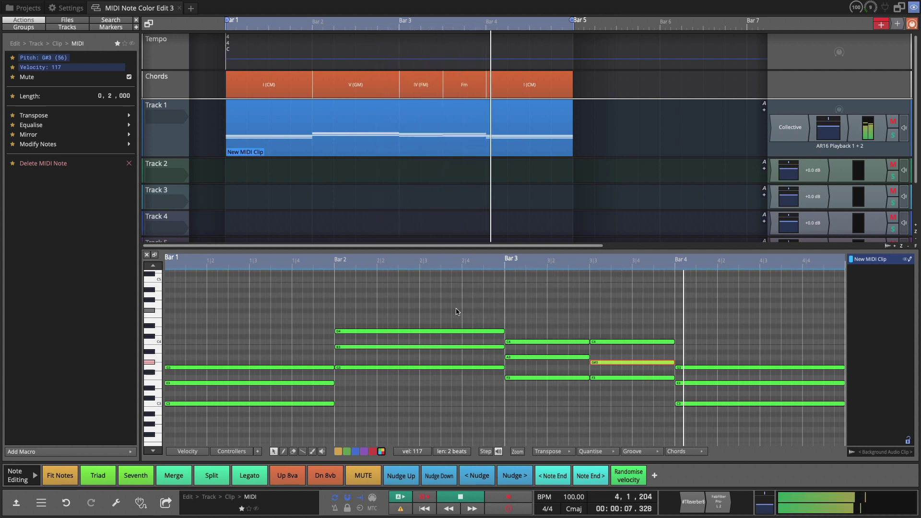
pyautogui.press('space')
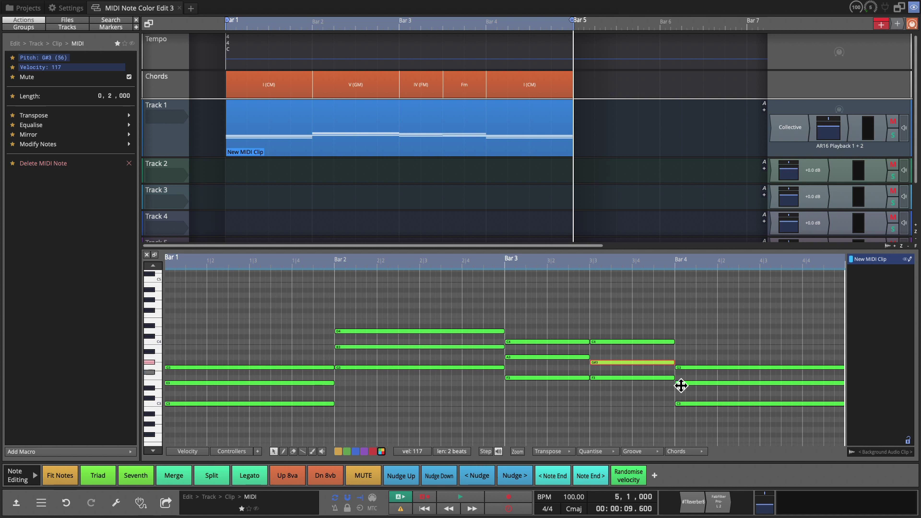
pyautogui.click(742, 407)
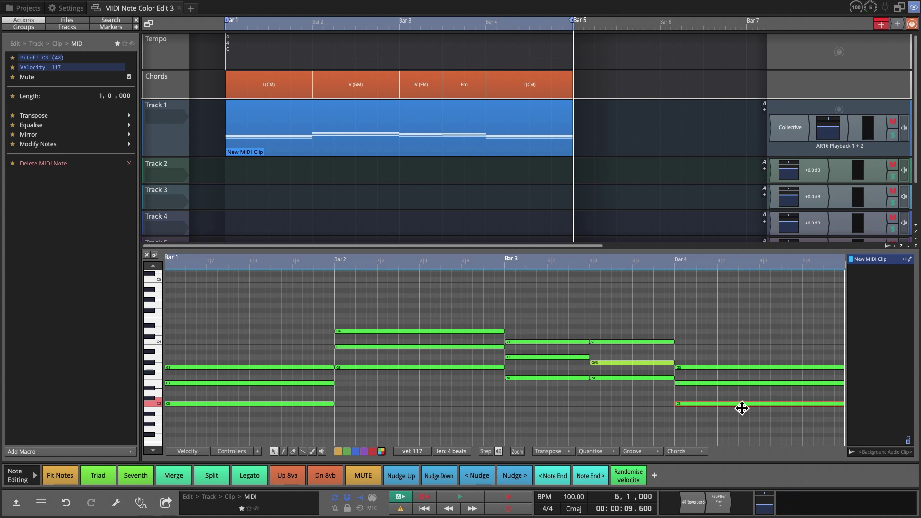
# Move bar 4's C3 note up an octave to C4 and play the revised progression
pyautogui.rightClick(742, 408)
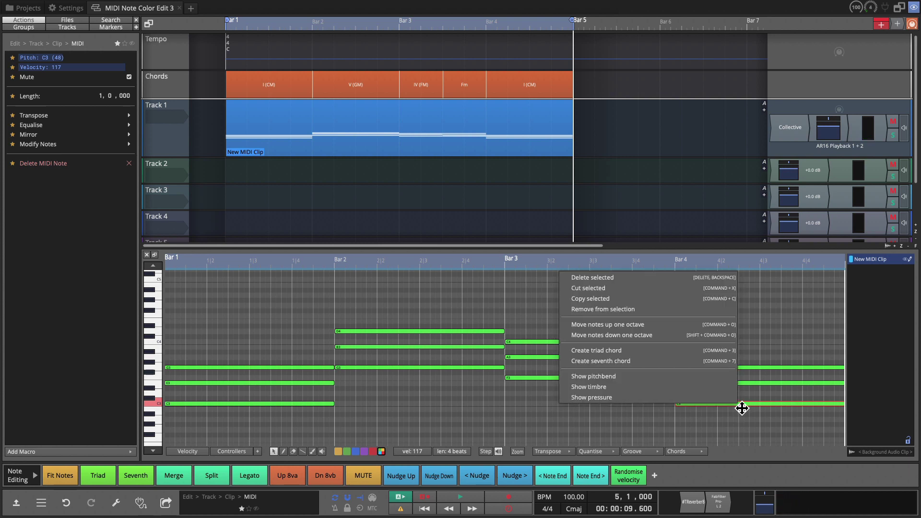
pyautogui.click(674, 329)
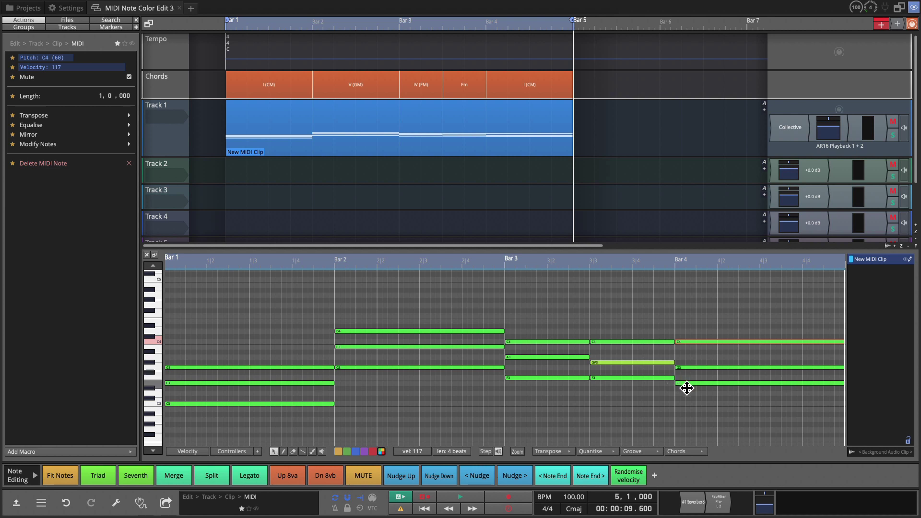
pyautogui.press('space')
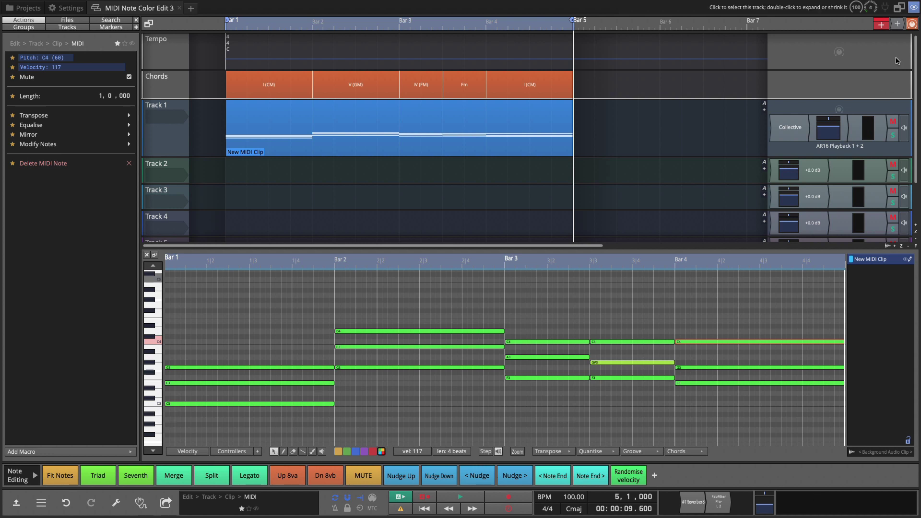
# Add an Arpeggiator to Track 1 at a 1/8 rate with Alt 1 direction, and play it
pyautogui.click(764, 110)
pyautogui.moveTo(756, 137)
pyautogui.click(824, 316)
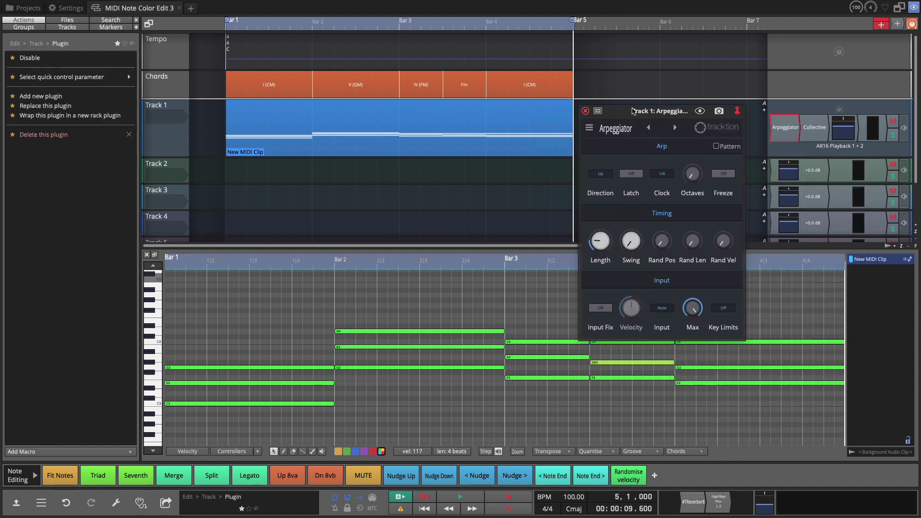
pyautogui.click(660, 174)
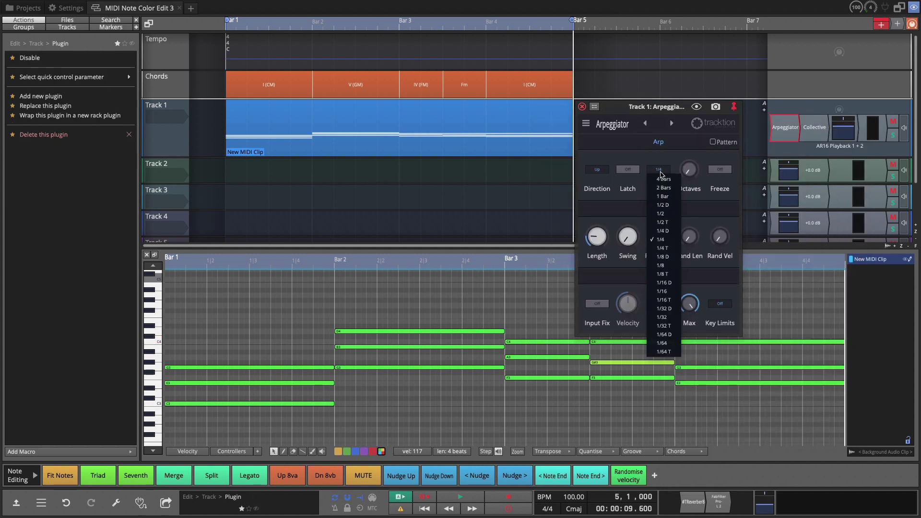
pyautogui.click(661, 256)
pyautogui.click(595, 171)
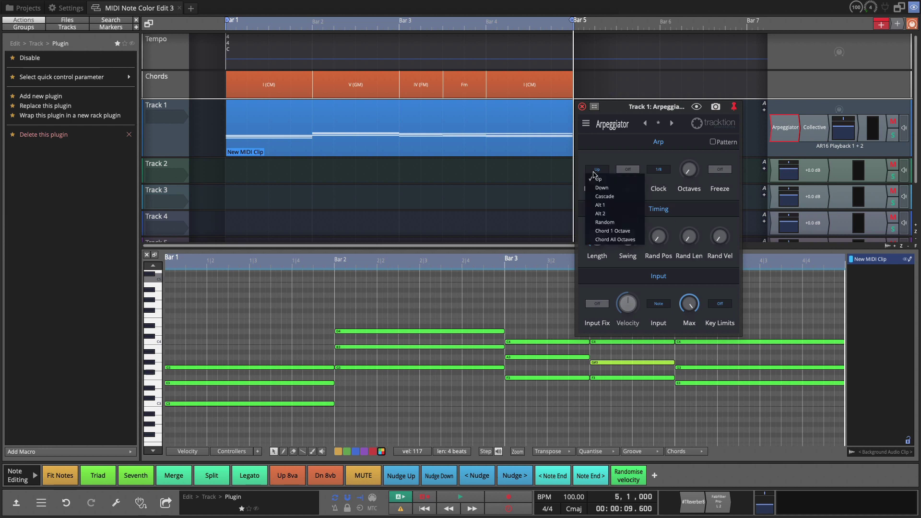
pyautogui.click(599, 205)
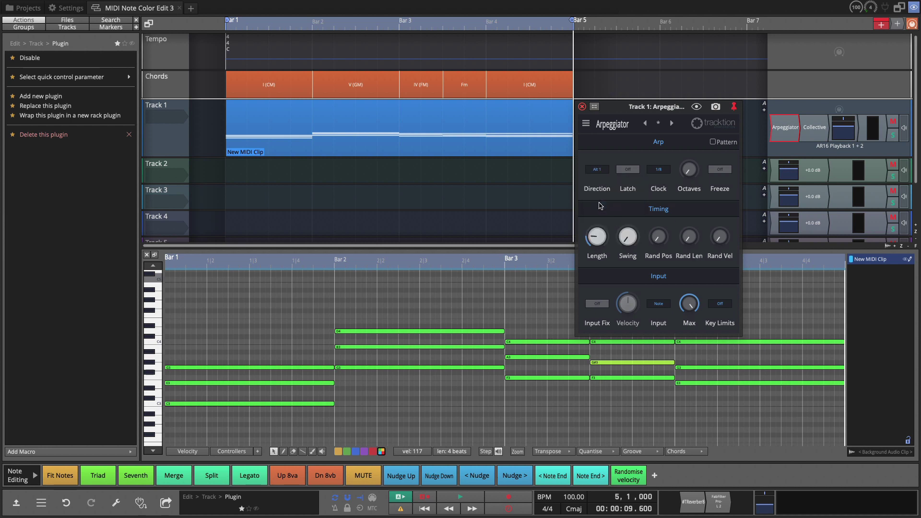
pyautogui.press('space')
# Change the arpeggiator clock rate to 1/16 and play back the faster arpeggio
pyautogui.moveTo(687, 174)
pyautogui.click(666, 171)
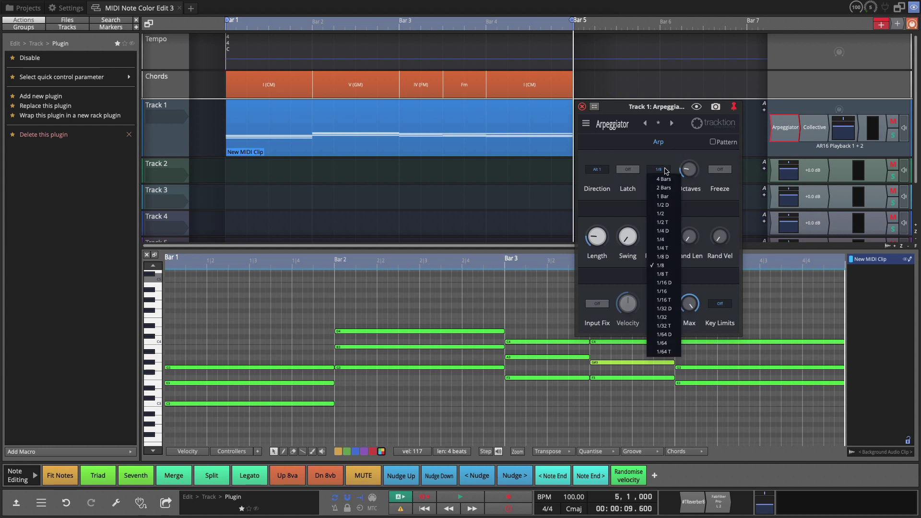
pyautogui.click(666, 292)
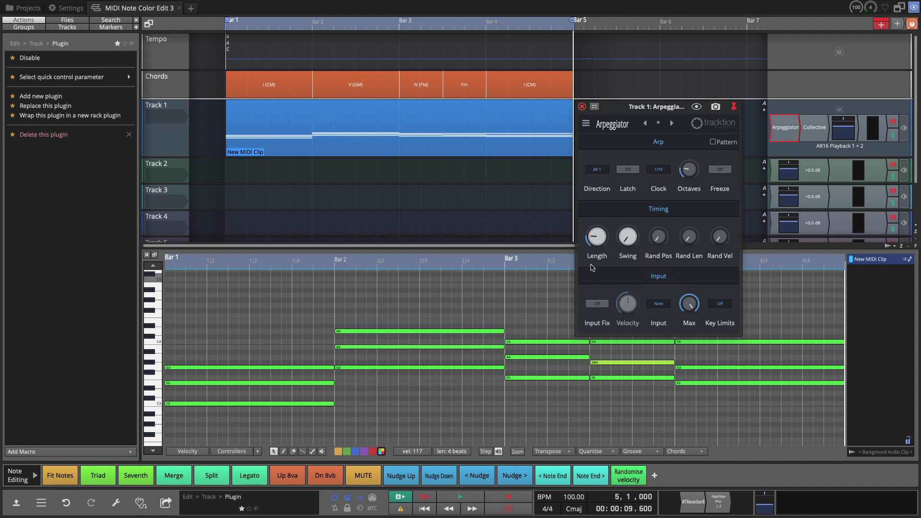
pyautogui.press('space')
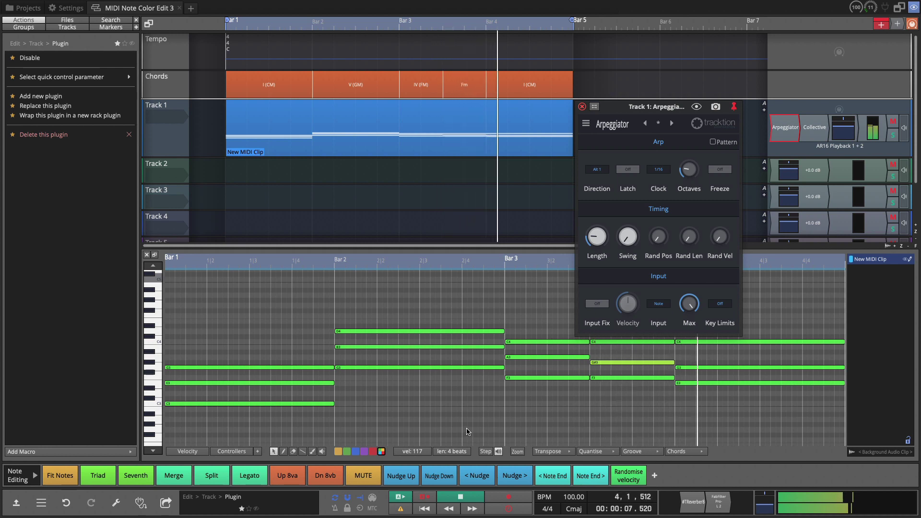
pyautogui.press('space')
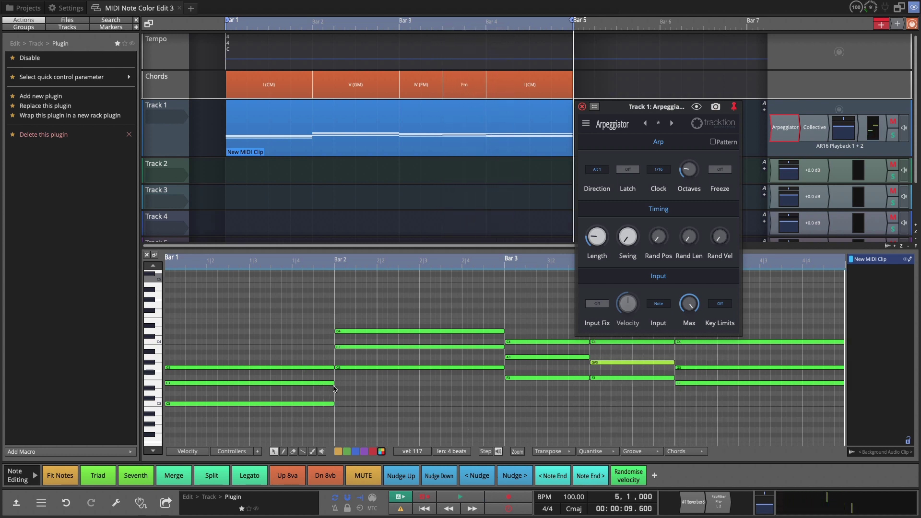
# Copy the bar 1 C3 note up to E4 and a G3 copy up to C4, then play back
pyautogui.click(310, 404)
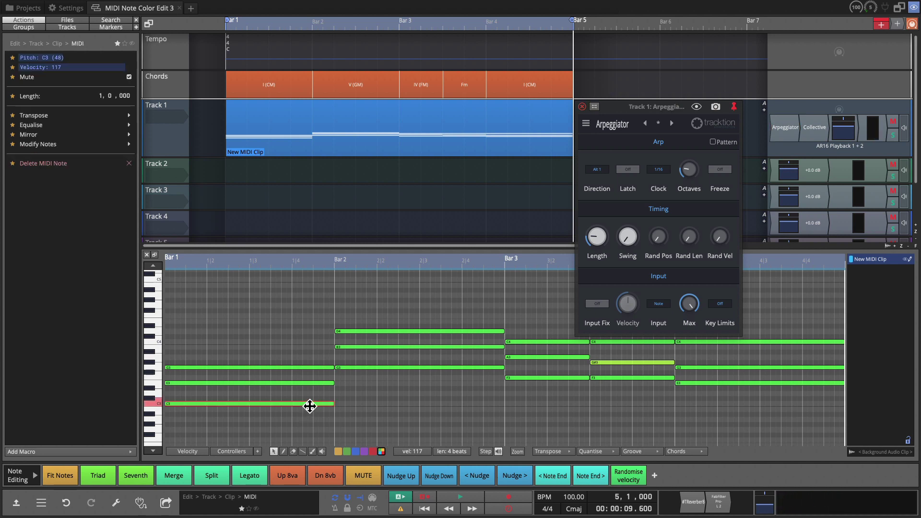
pyautogui.moveTo(307, 404); pyautogui.dragTo(297, 327)
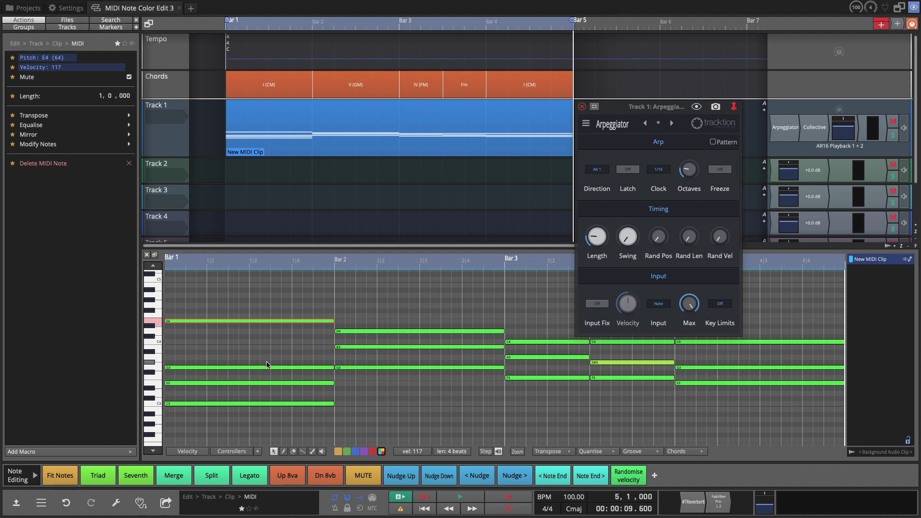
pyautogui.moveTo(272, 370); pyautogui.dragTo(277, 347)
pyautogui.press('Up')
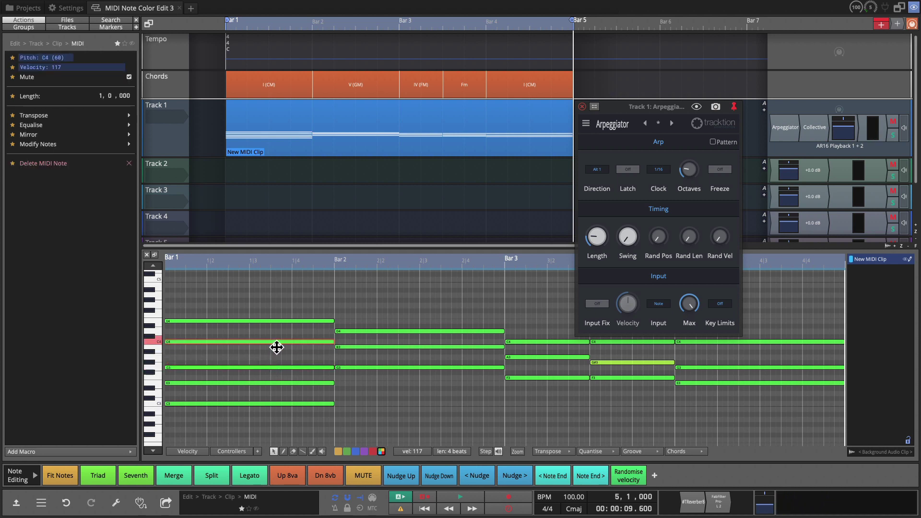
pyautogui.press('space')
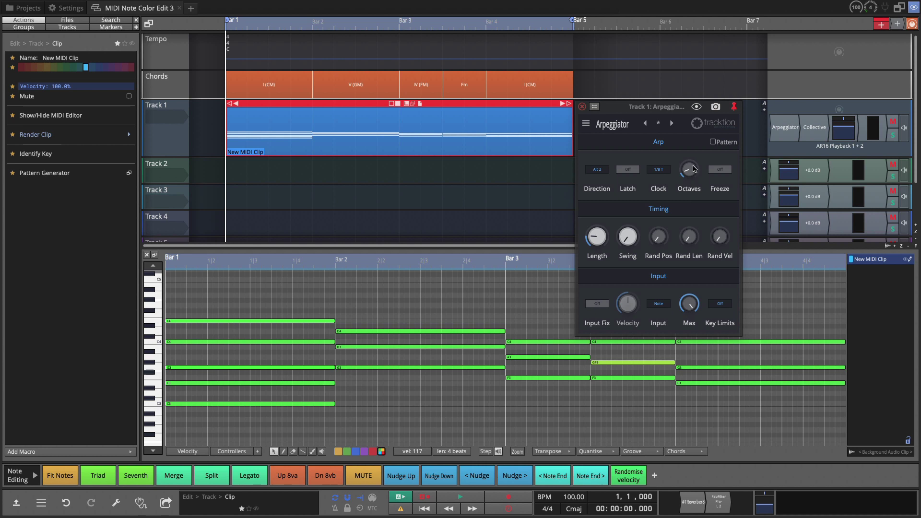
# Set the arpeggiator Octaves to 2 and listen to the wider arpeggio
pyautogui.moveTo(691, 170); pyautogui.dragTo(692, 175)
pyautogui.press('space')
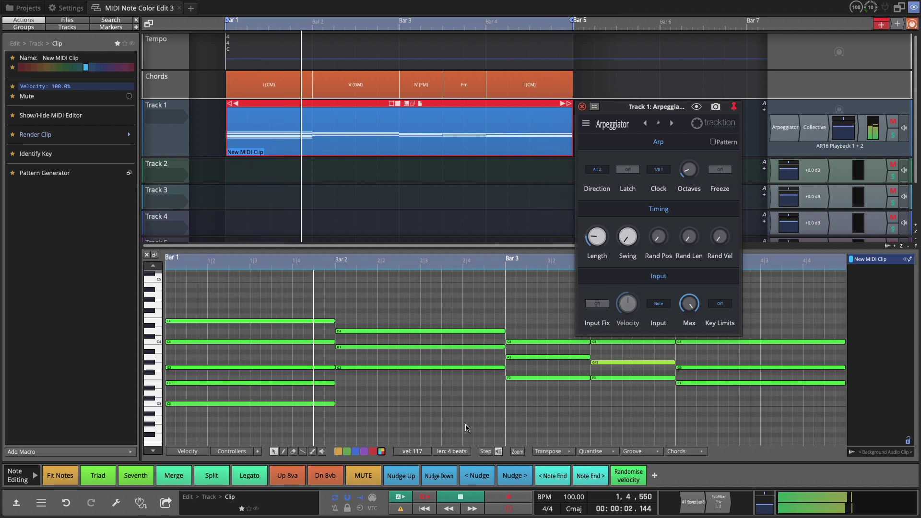
pyautogui.press('space')
# Bypass the Track 1 Arpeggiator plugin and play the progression without it
pyautogui.click(786, 133)
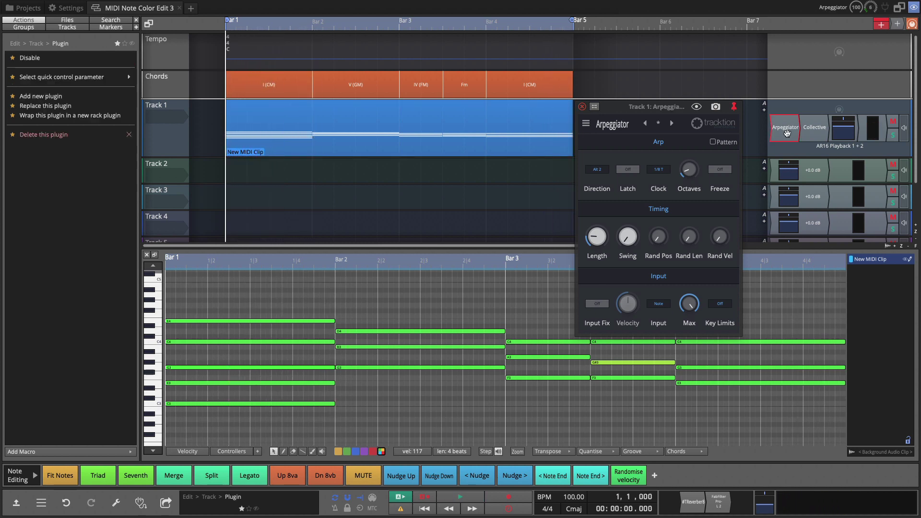
pyautogui.press('space')
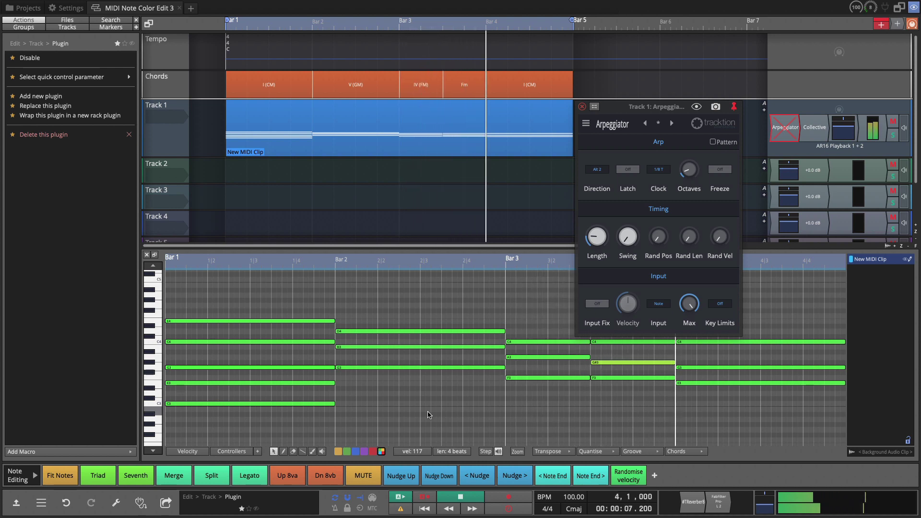
pyautogui.press('space')
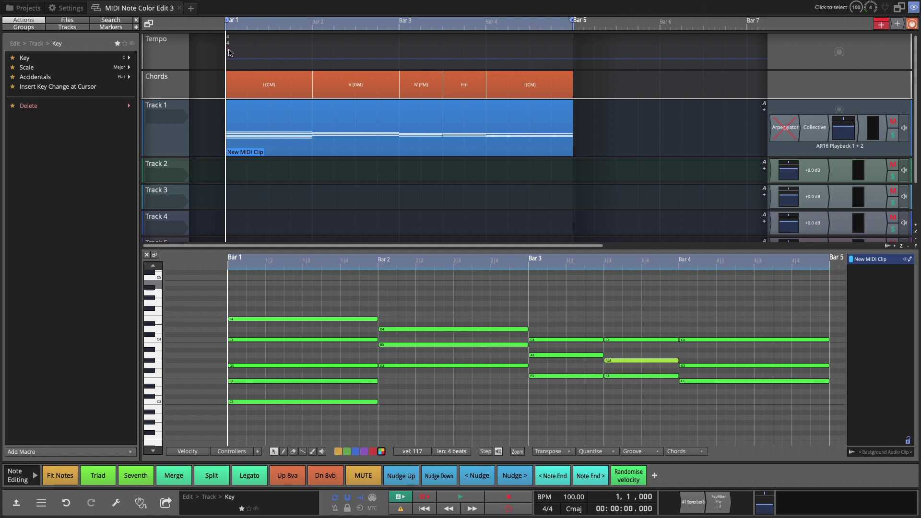
# Set the song key to D major and transpose all clip notes up two semitones
pyautogui.click(128, 58)
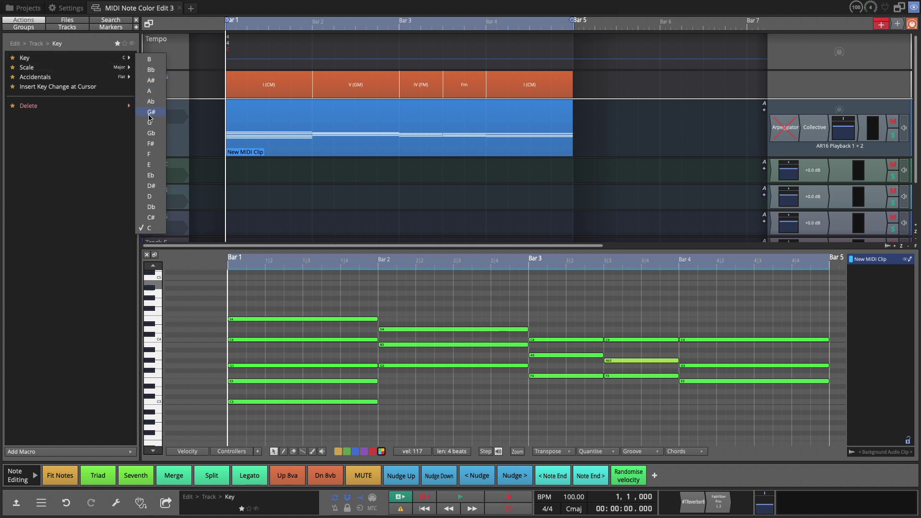
pyautogui.click(150, 197)
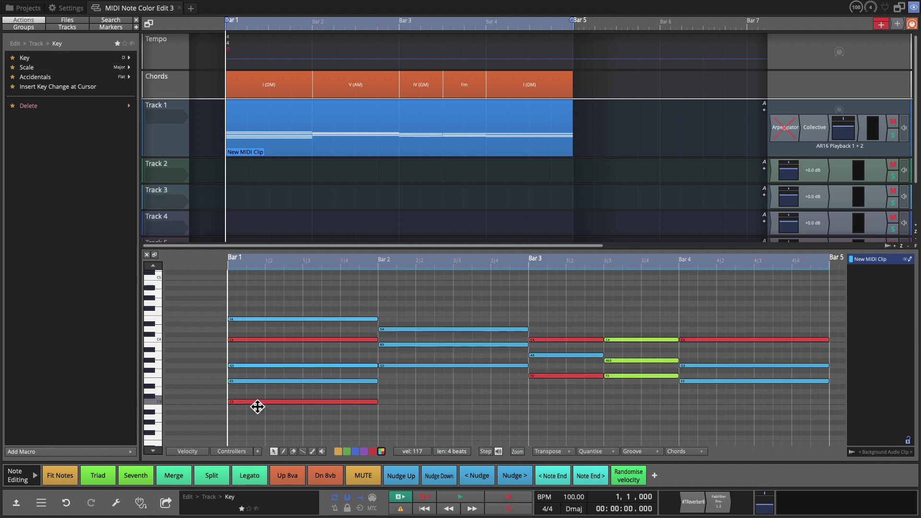
pyautogui.moveTo(284, 290); pyautogui.dragTo(774, 430)
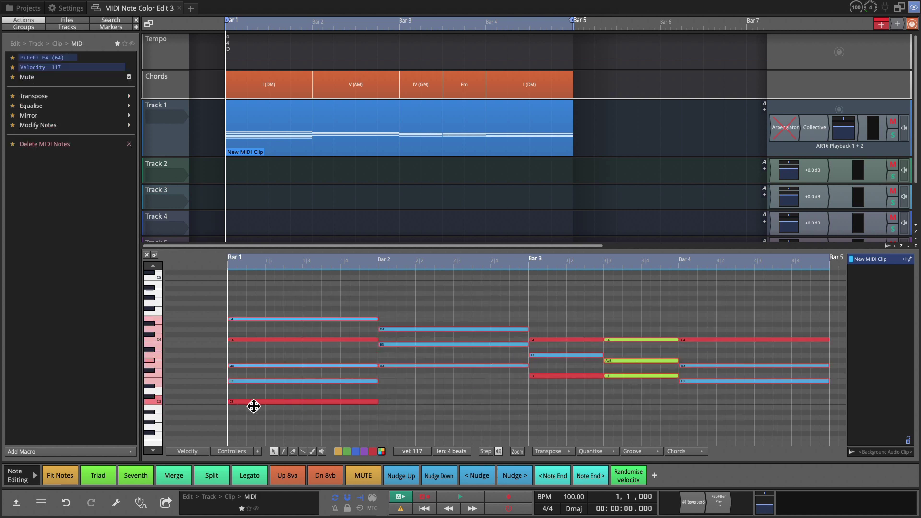
pyautogui.moveTo(253, 407); pyautogui.dragTo(251, 397)
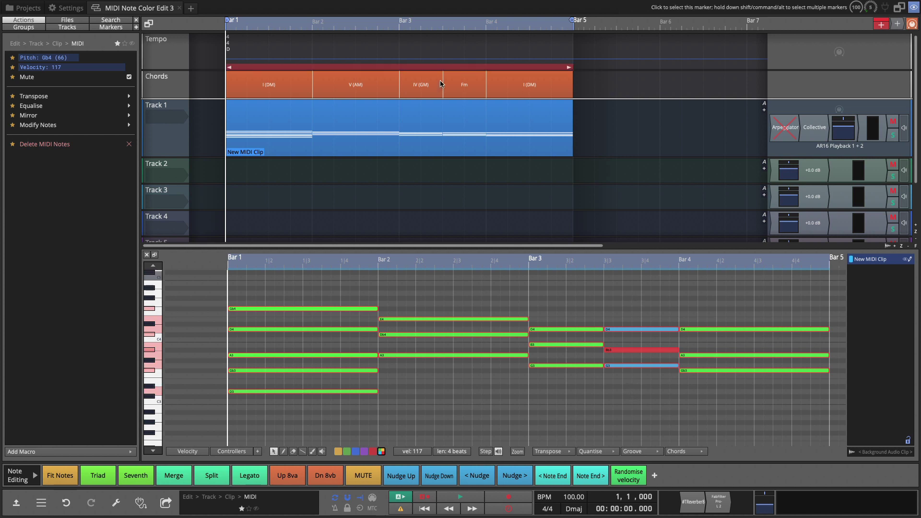
# Change the chord track's Fm to IV, then to a G minor triad, and play the progression
pyautogui.click(466, 88)
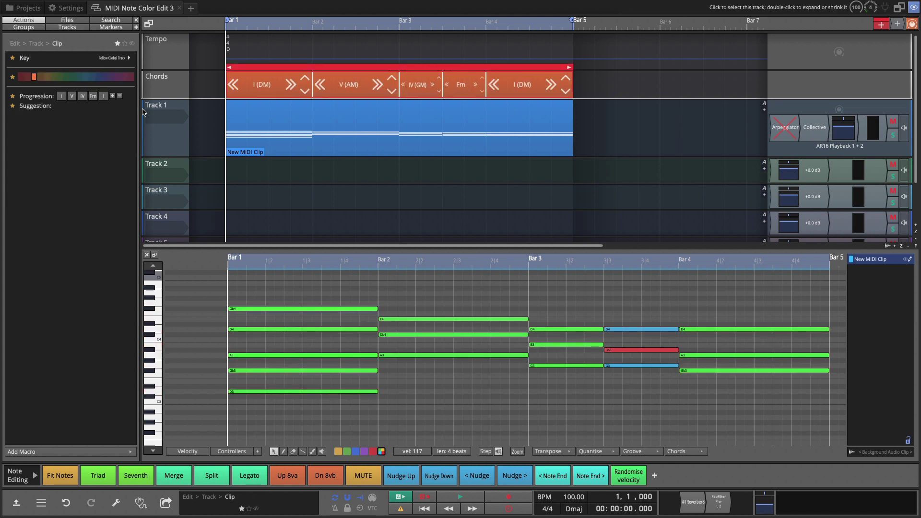
pyautogui.click(93, 97)
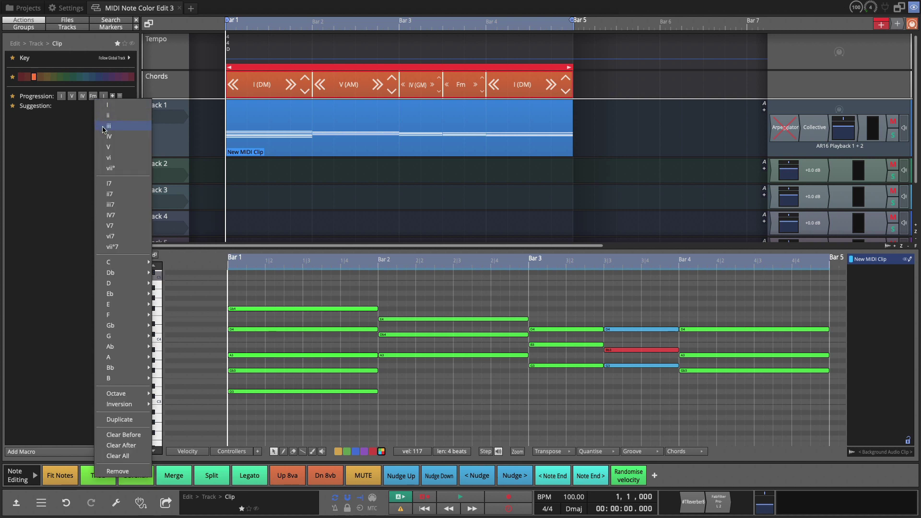
pyautogui.click(116, 136)
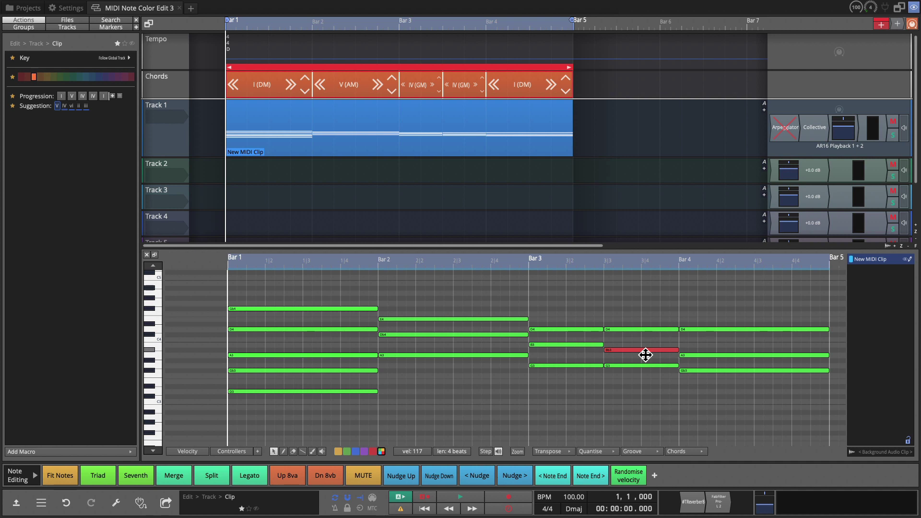
pyautogui.click(94, 100)
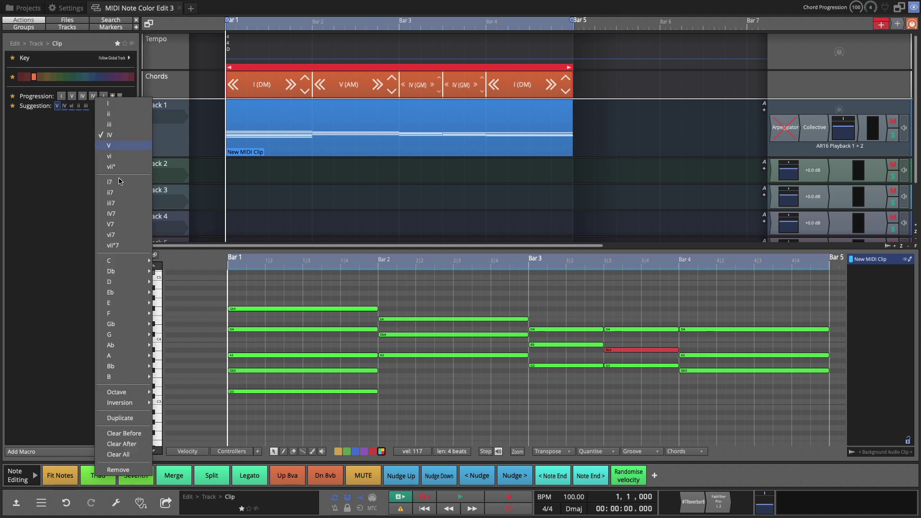
pyautogui.moveTo(133, 334)
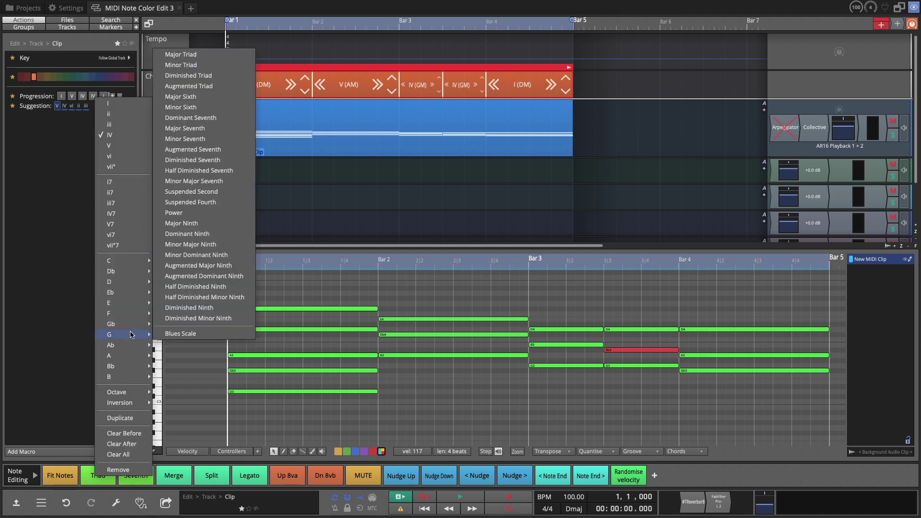
pyautogui.click(190, 66)
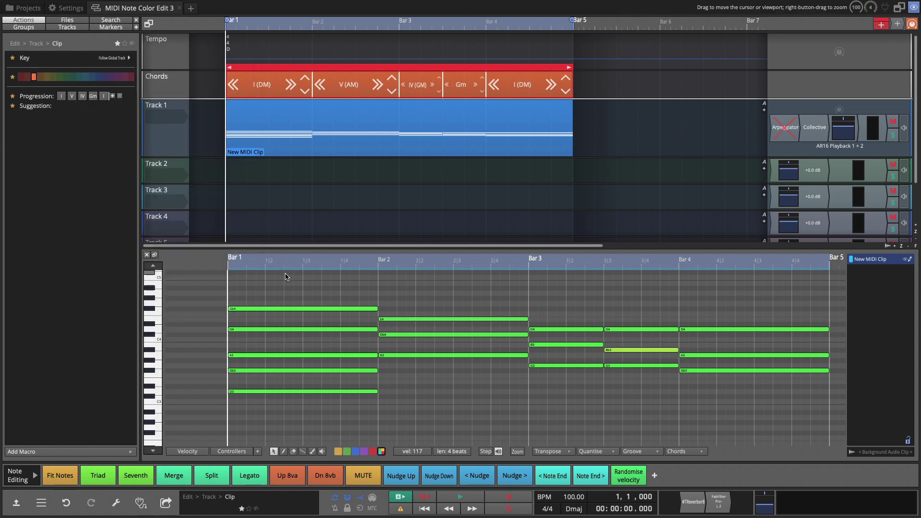
pyautogui.press('space')
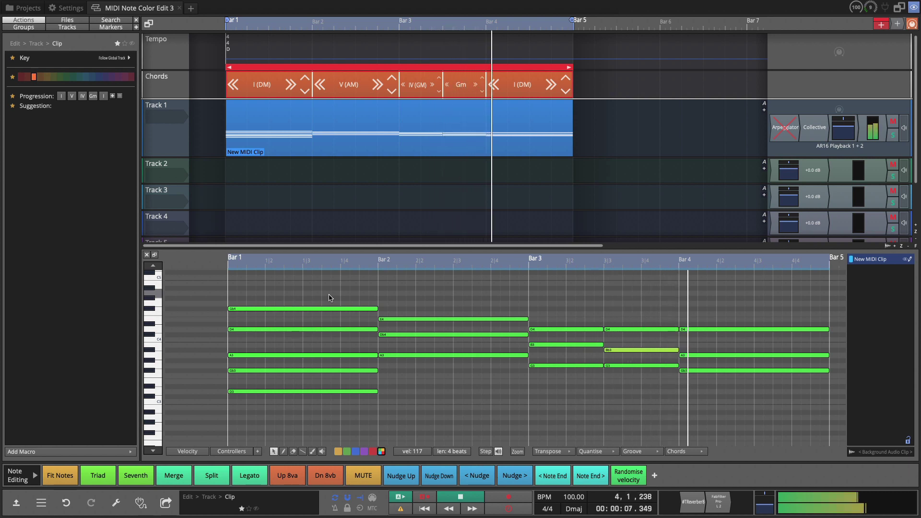
pyautogui.press('space')
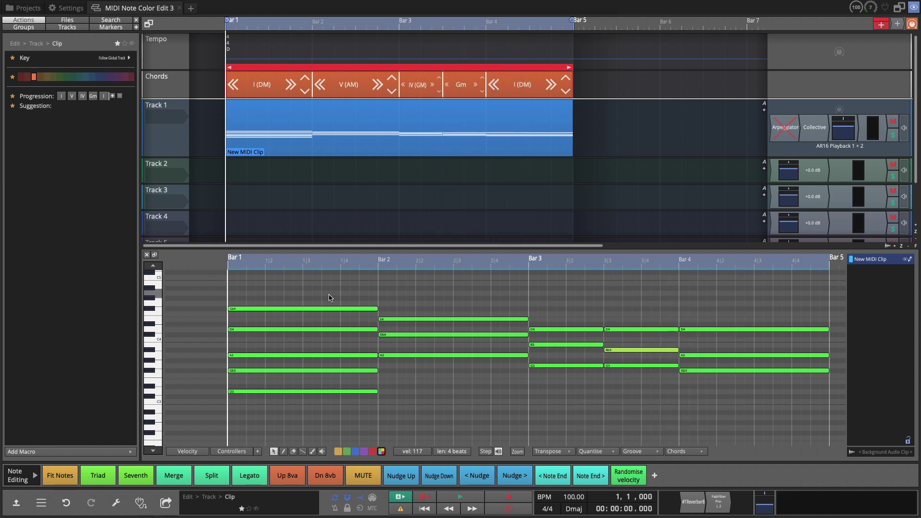